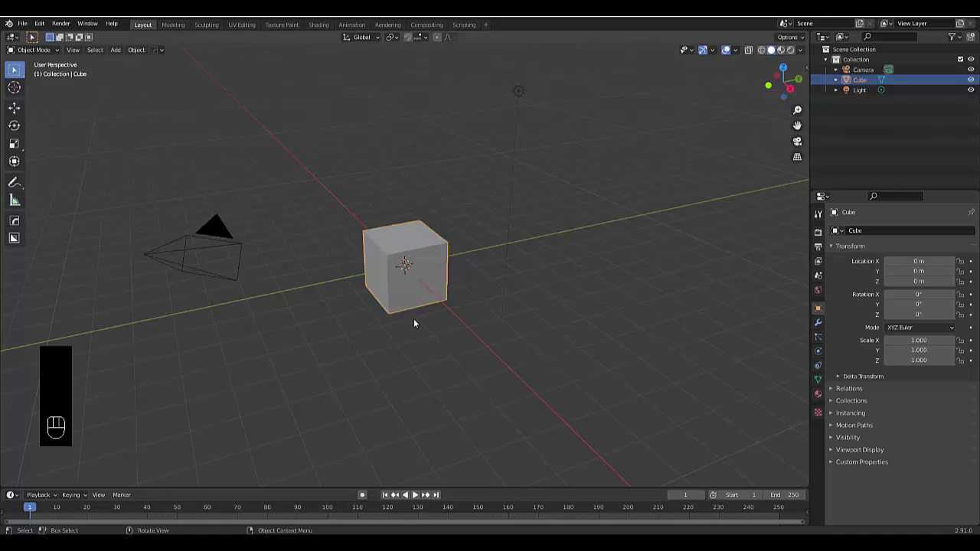
Delete the default cube and add a mesh plane at the world origin, working in the front view.
{"action": "key", "text": "x"}
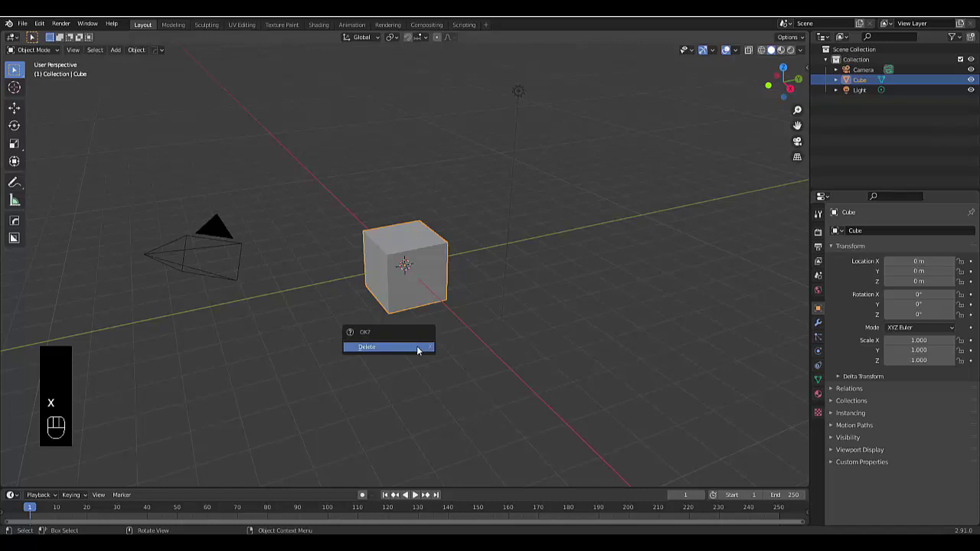
{"action": "left_click", "coordinate": [418, 349]}
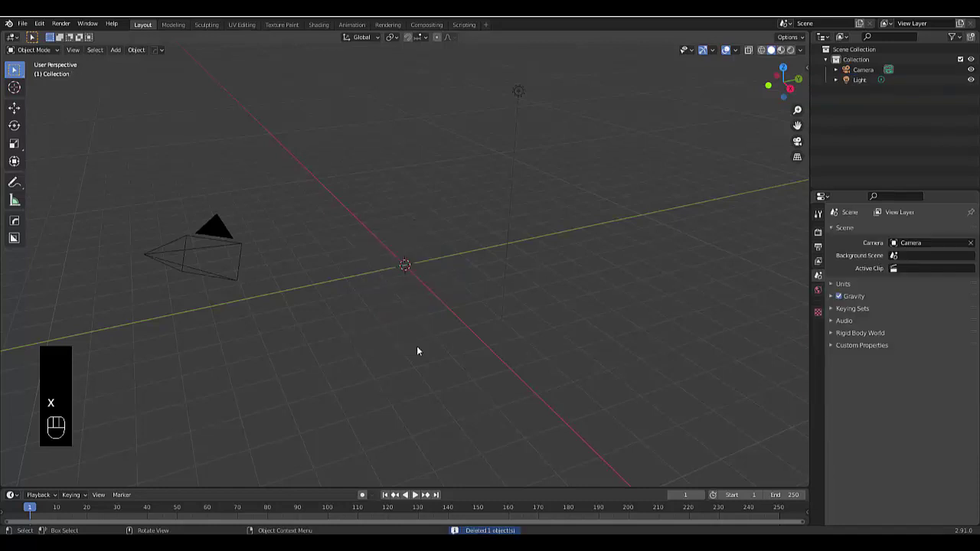
{"action": "key", "text": "KP_1"}
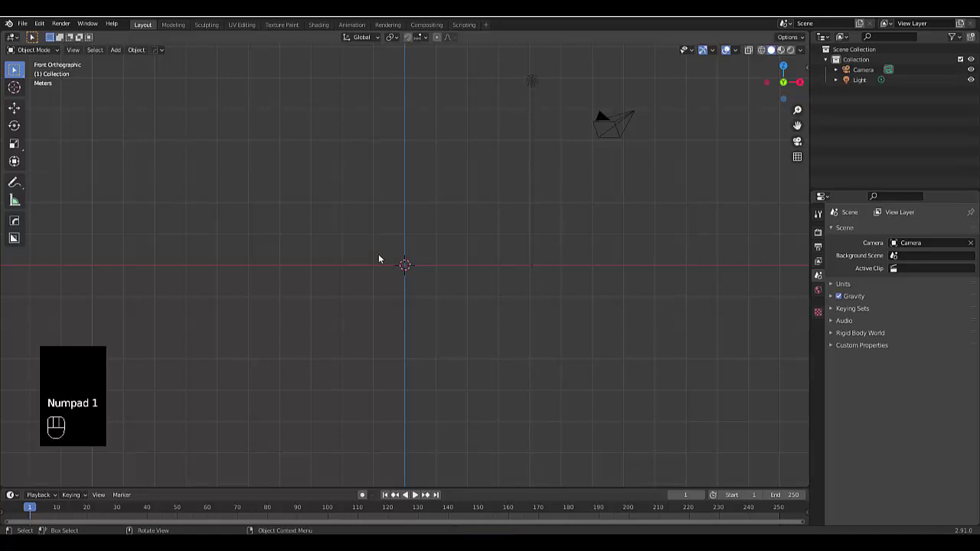
{"action": "key", "text": "shift+a"}
{"action": "mouse_move", "coordinate": [413, 262]}
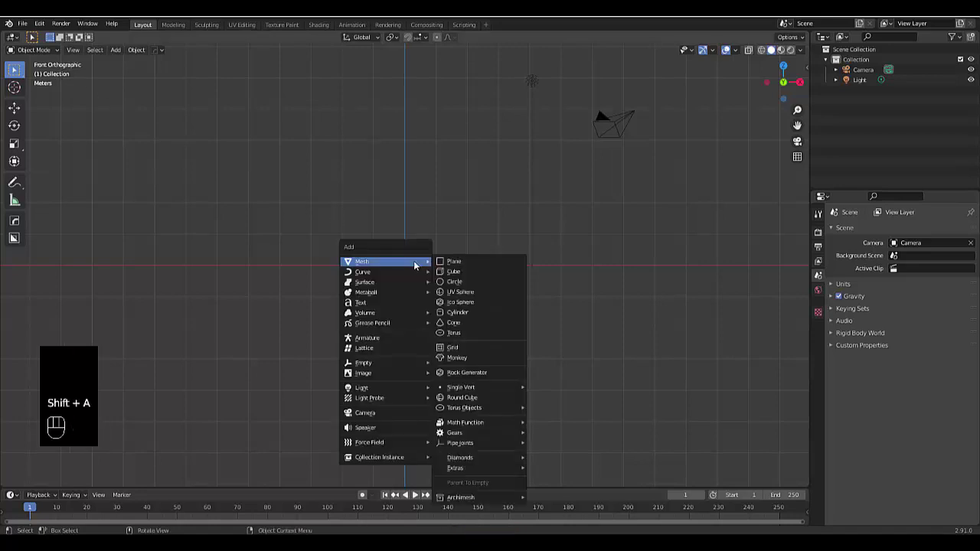
{"action": "left_click", "coordinate": [476, 261]}
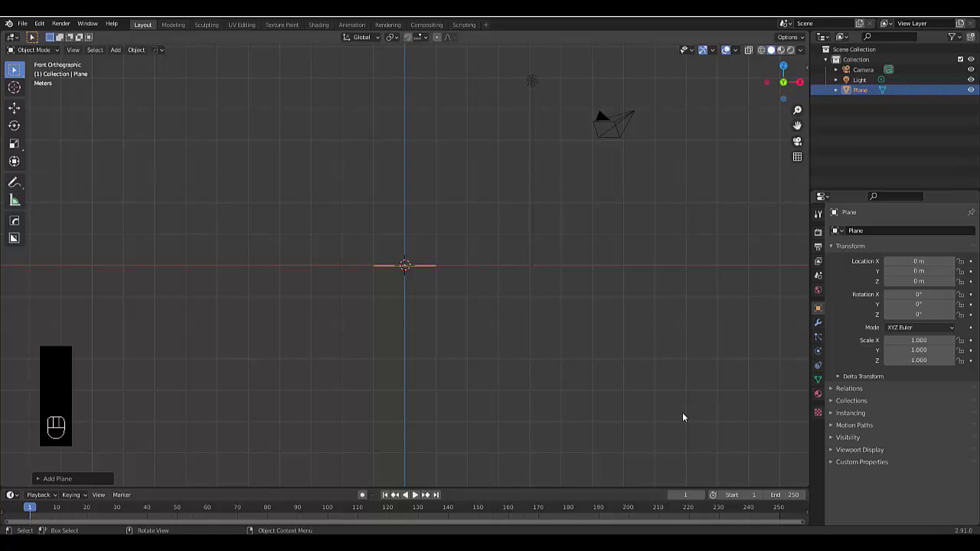
Scale the plane up to about 7.73 times its size and rename it floor.
{"action": "key", "text": "s"}
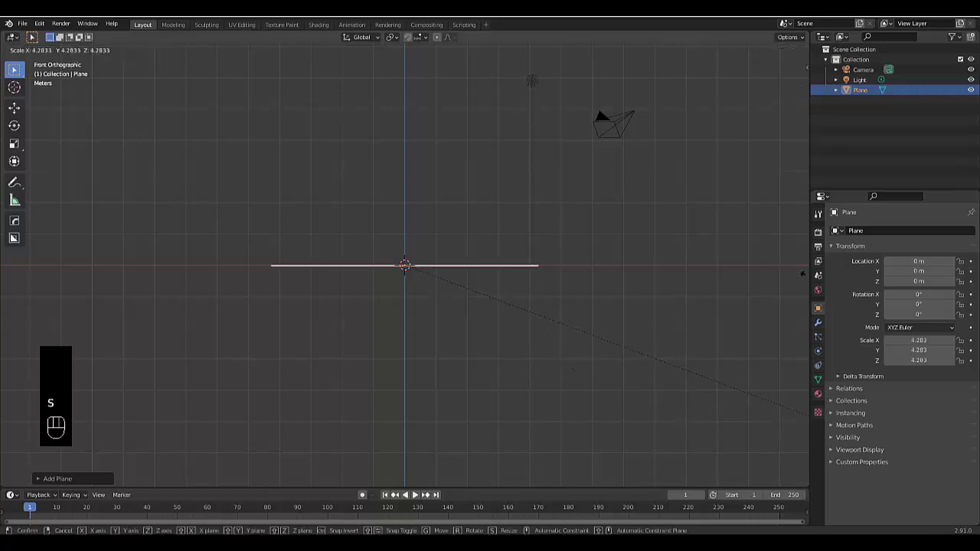
{"action": "left_click", "coordinate": [113, 330]}
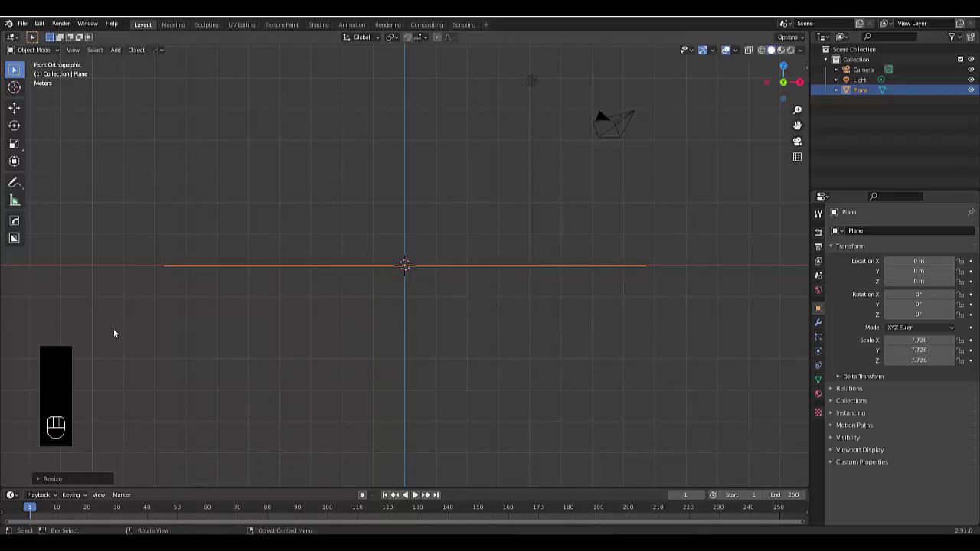
{"action": "double_click", "coordinate": [860, 89]}
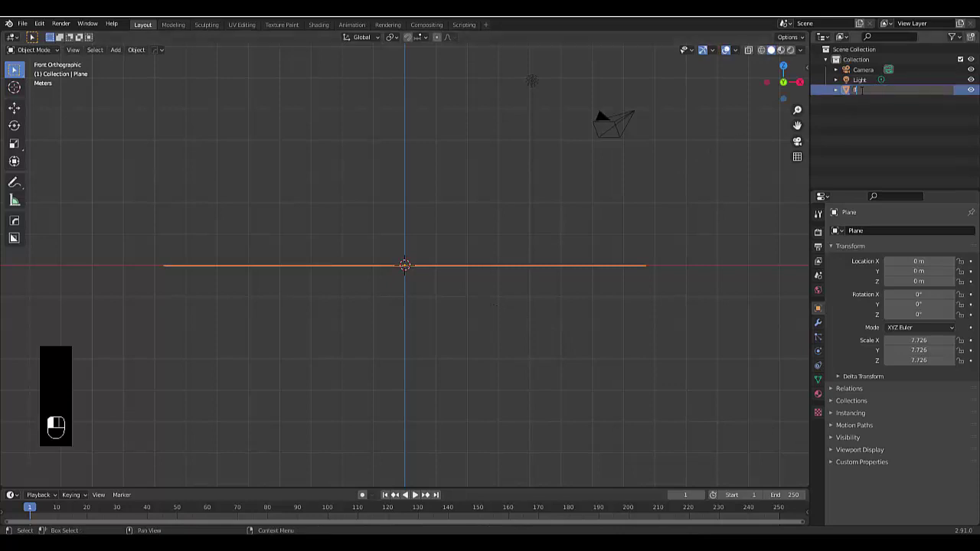
{"action": "type", "text": "Loor"}
{"action": "key", "text": "Return"}
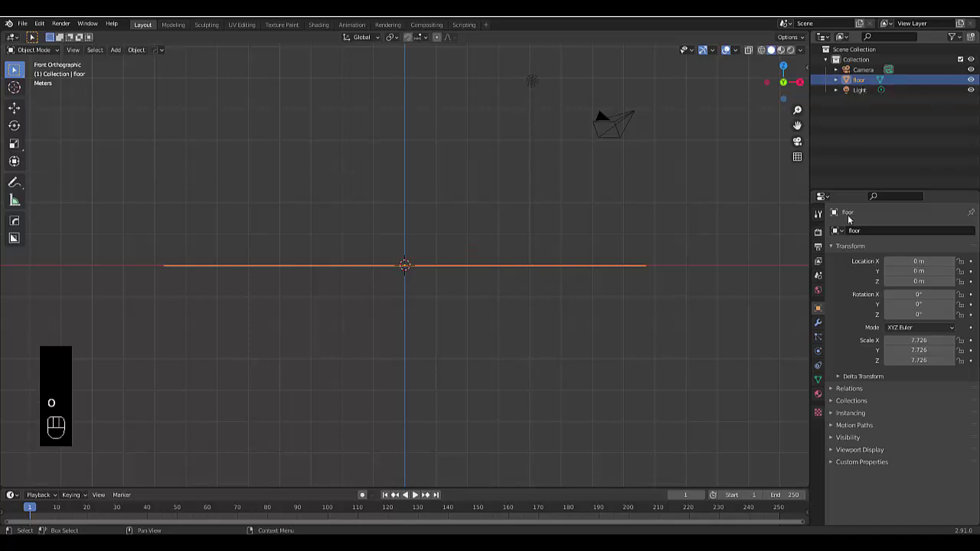
Enable Rigid Body physics on the floor, leaving its type as Active.
{"action": "left_click", "coordinate": [818, 351]}
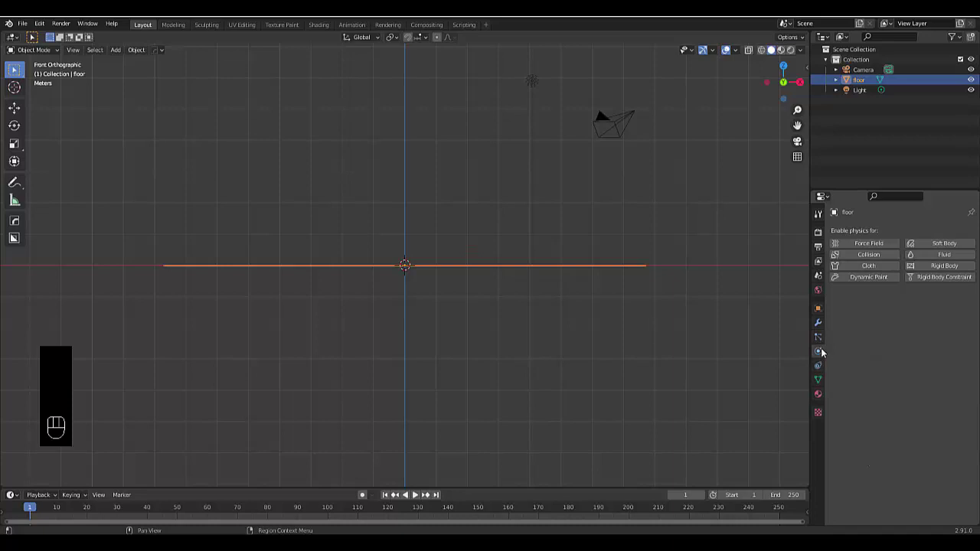
{"action": "left_click", "coordinate": [957, 266]}
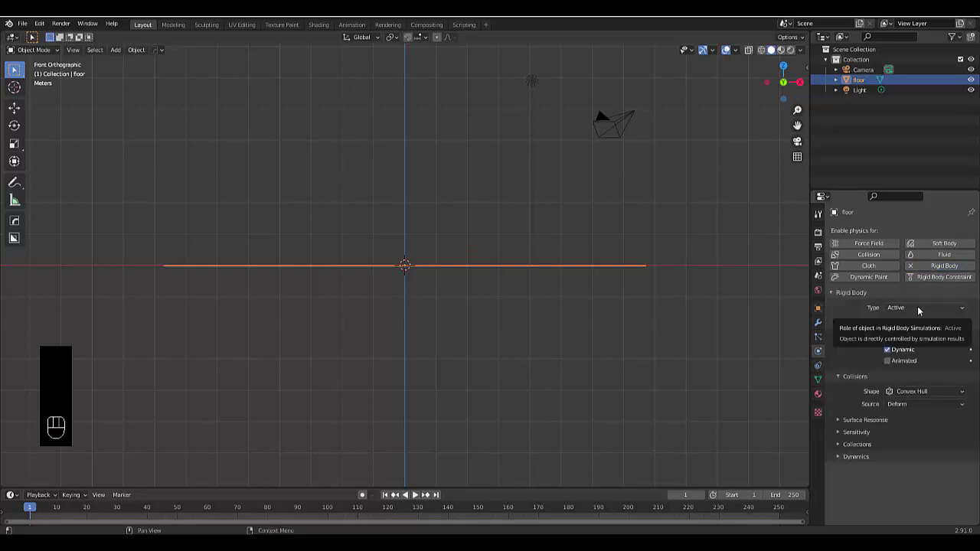
{"action": "left_click", "coordinate": [927, 306]}
{"action": "left_click", "coordinate": [926, 306]}
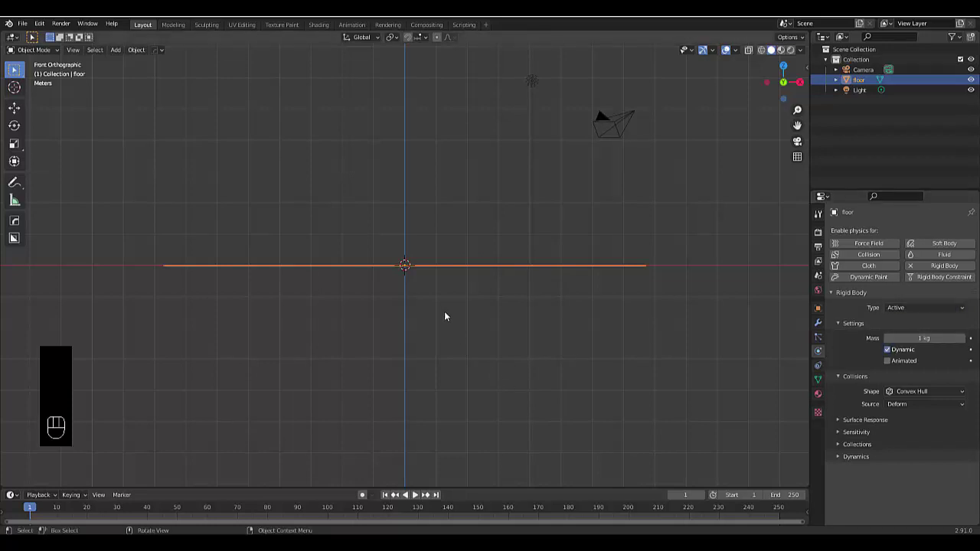
Play the simulation briefly to check how the active floor behaves, and return to the first frame.
{"action": "key", "text": "space"}
{"action": "key", "text": "space"}
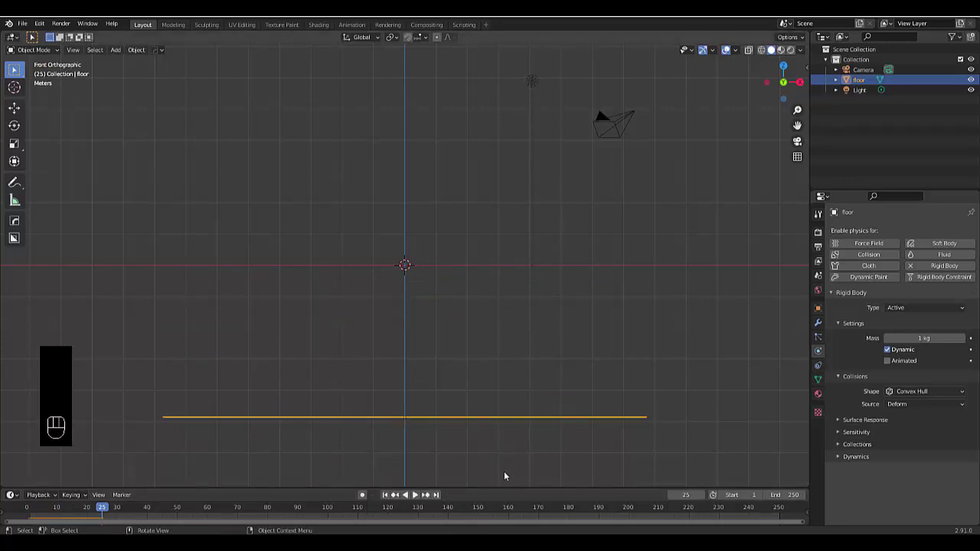
{"action": "left_click", "coordinate": [385, 494]}
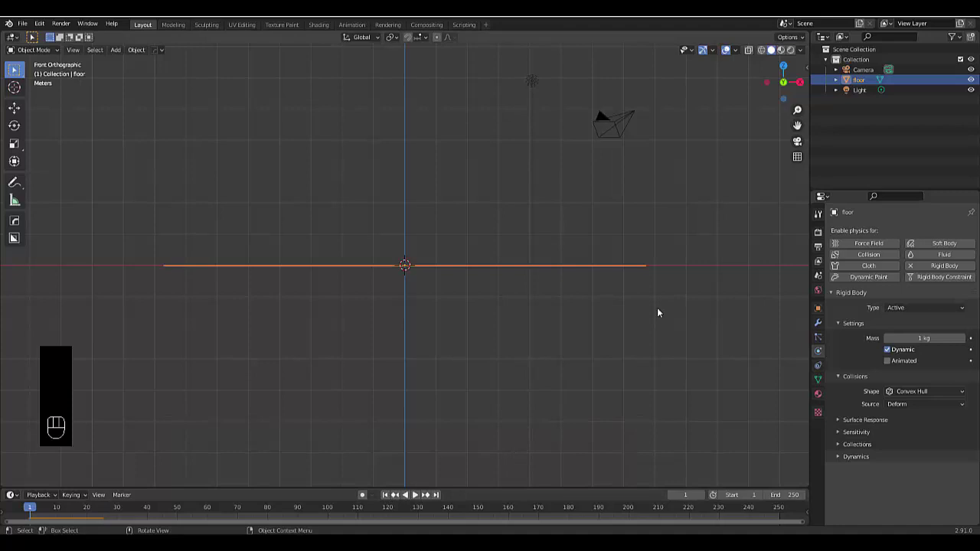
Set the floor's rigid body type to Passive and deselect the floor.
{"action": "left_click", "coordinate": [921, 307]}
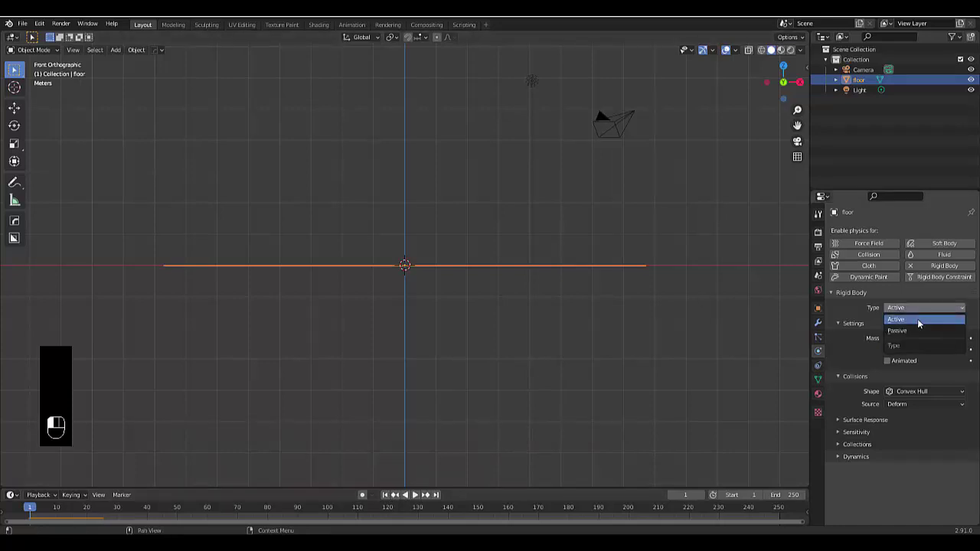
{"action": "left_click", "coordinate": [919, 332]}
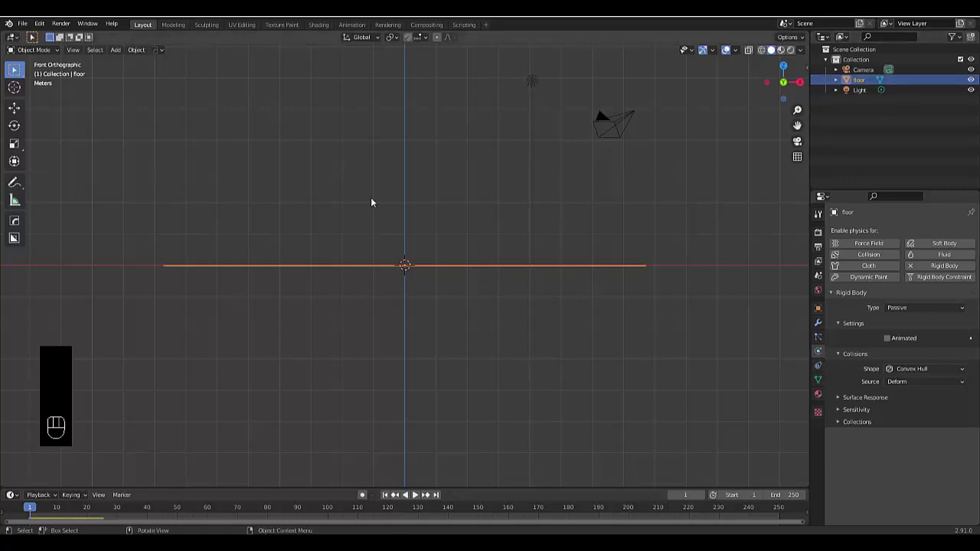
{"action": "left_click", "coordinate": [449, 342]}
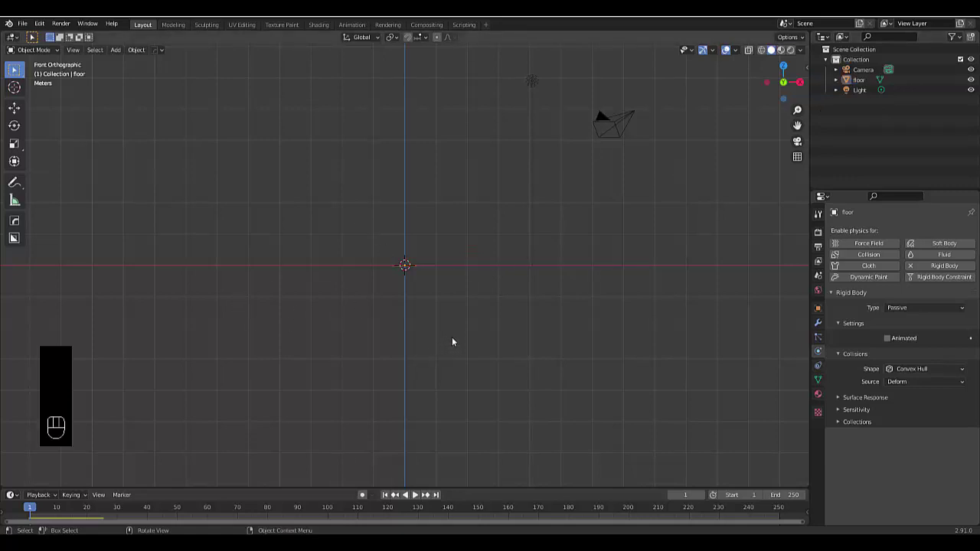
Create a new collection in the scene and rename it chain links.
{"action": "right_click", "coordinate": [834, 121]}
{"action": "left_click", "coordinate": [855, 134]}
{"action": "left_click", "coordinate": [852, 100]}
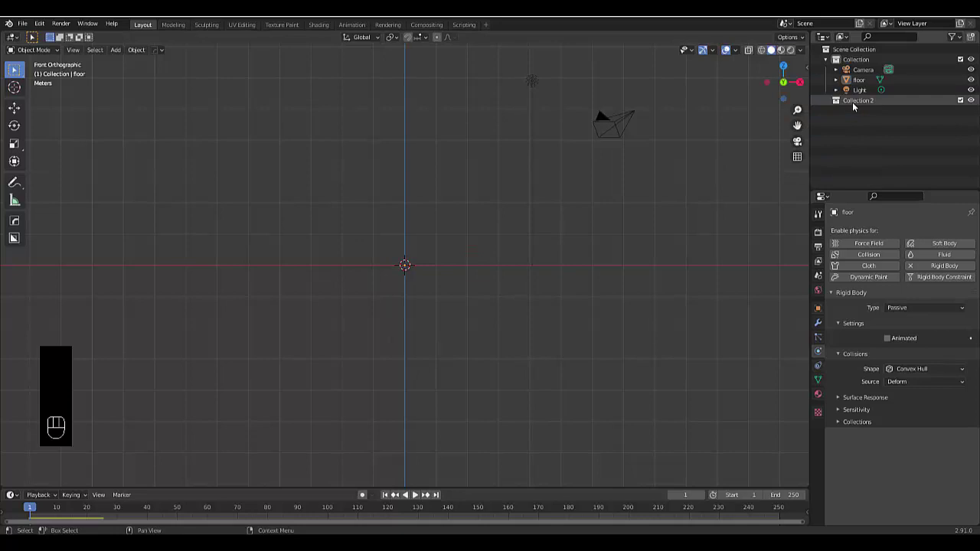
{"action": "double_click", "coordinate": [852, 101]}
{"action": "type", "text": "cl"}
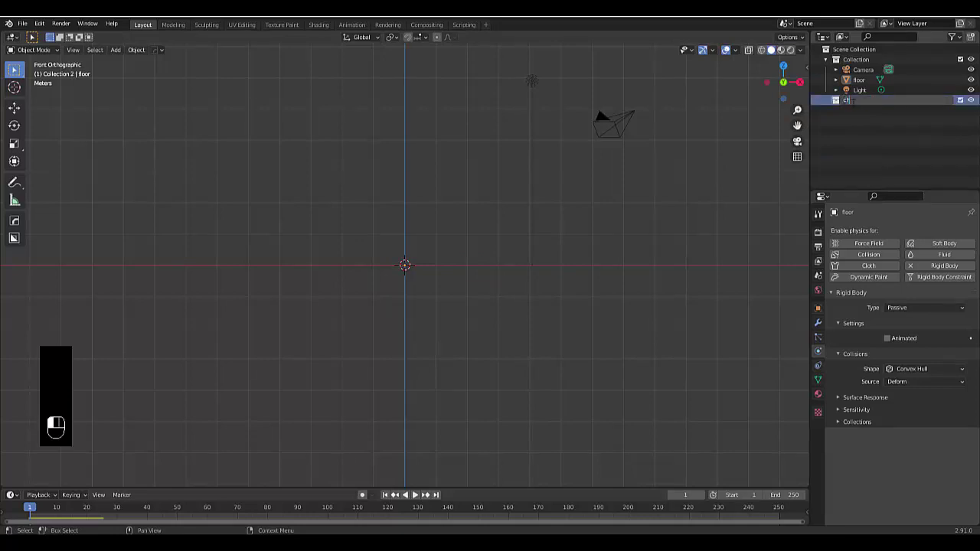
{"action": "type", "text": "ain links"}
{"action": "key", "text": "Return"}
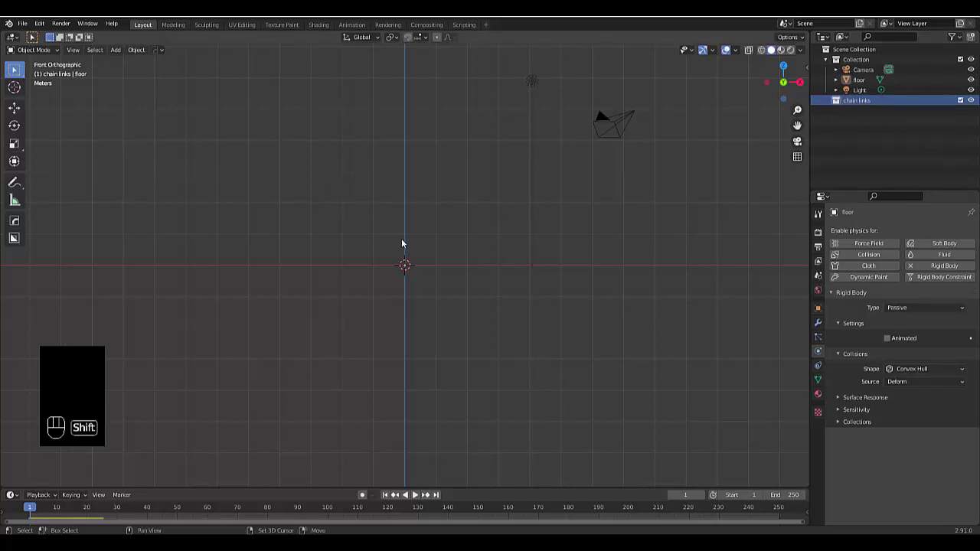
Add a torus to the chain links collection and rotate it 90 degrees about the X axis.
{"action": "key", "text": "shift+a"}
{"action": "mouse_move", "coordinate": [402, 242]}
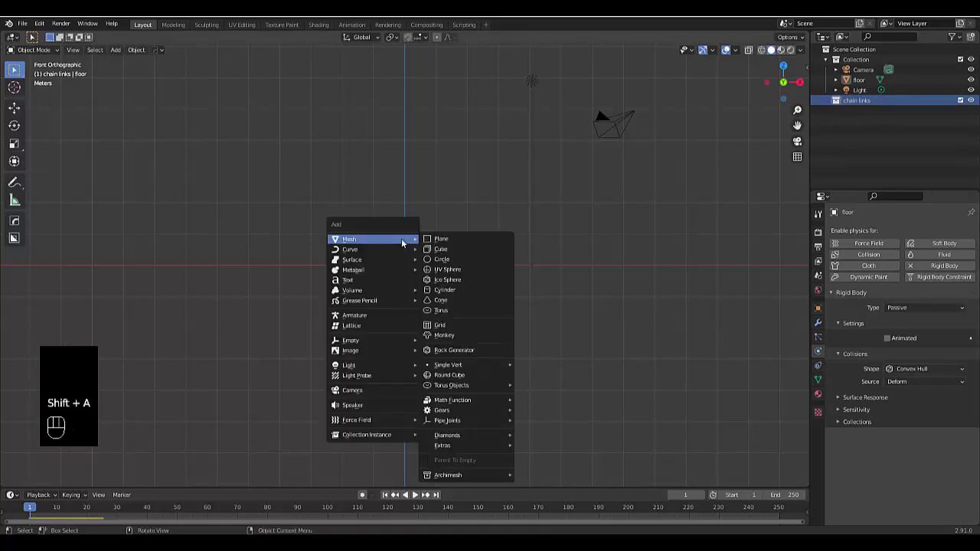
{"action": "left_click", "coordinate": [448, 310]}
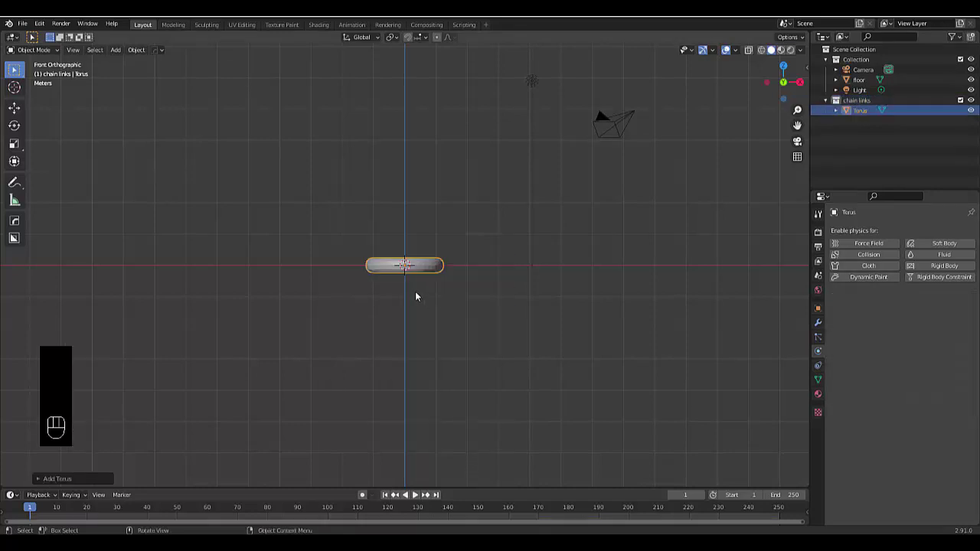
{"action": "key", "text": "r"}
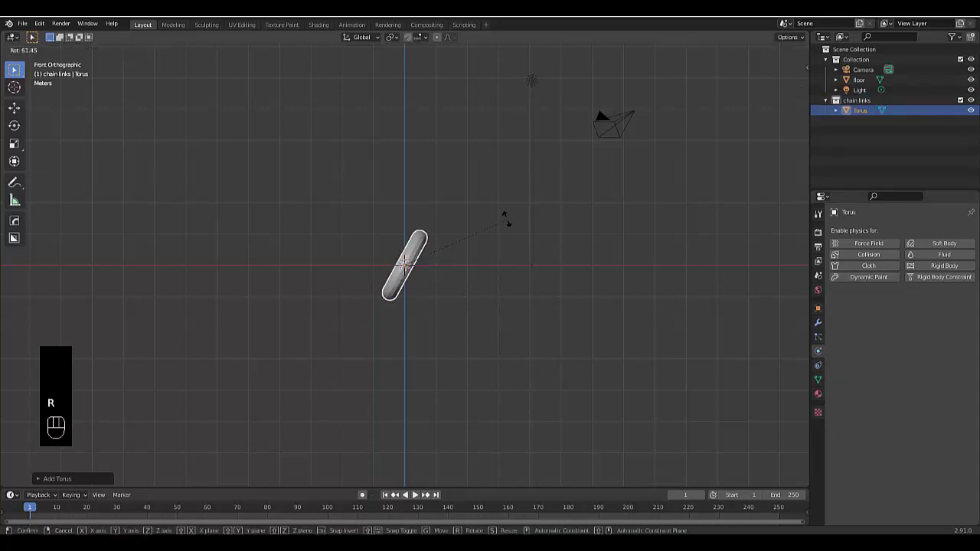
{"action": "key", "text": "x"}
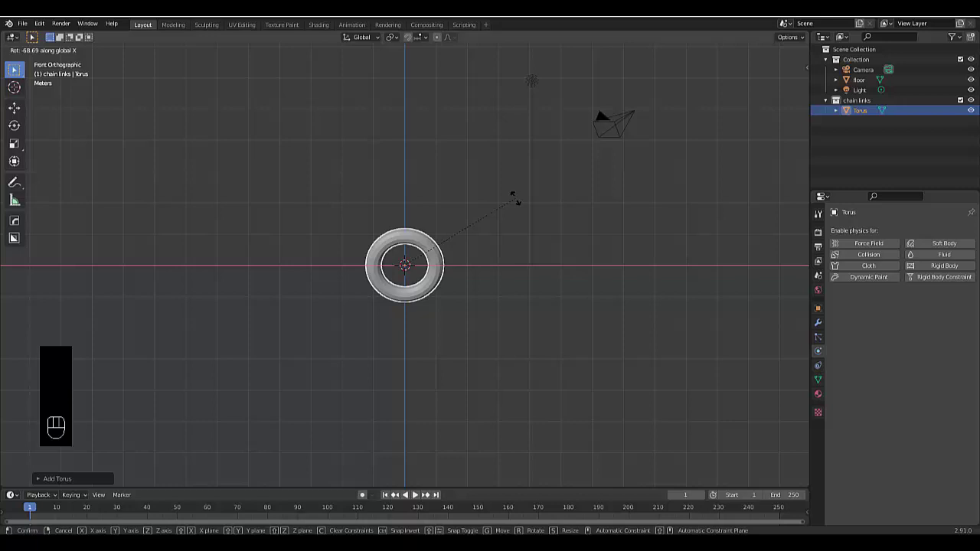
{"action": "type", "text": "90"}
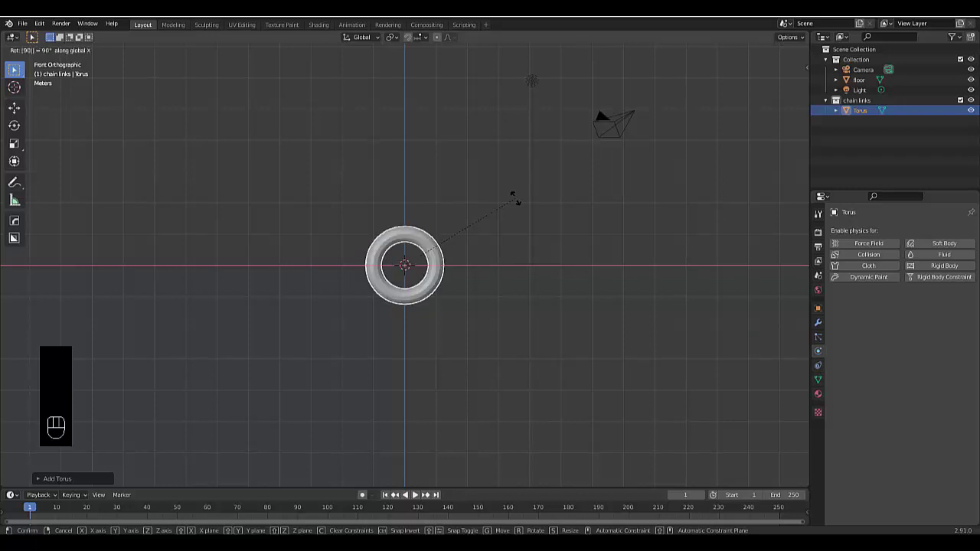
{"action": "key", "text": "Return"}
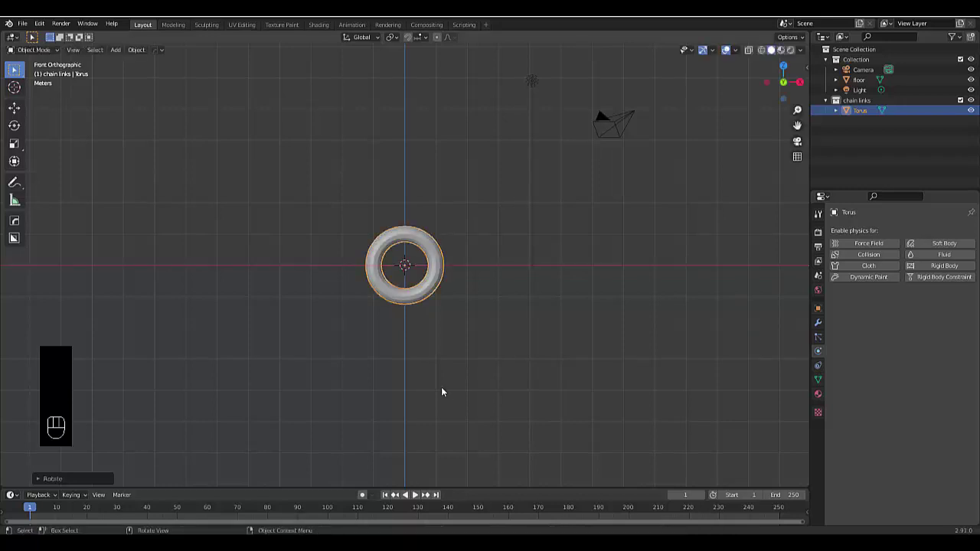
Move the torus straight up along the Z axis, well above the floor.
{"action": "key", "text": "g"}
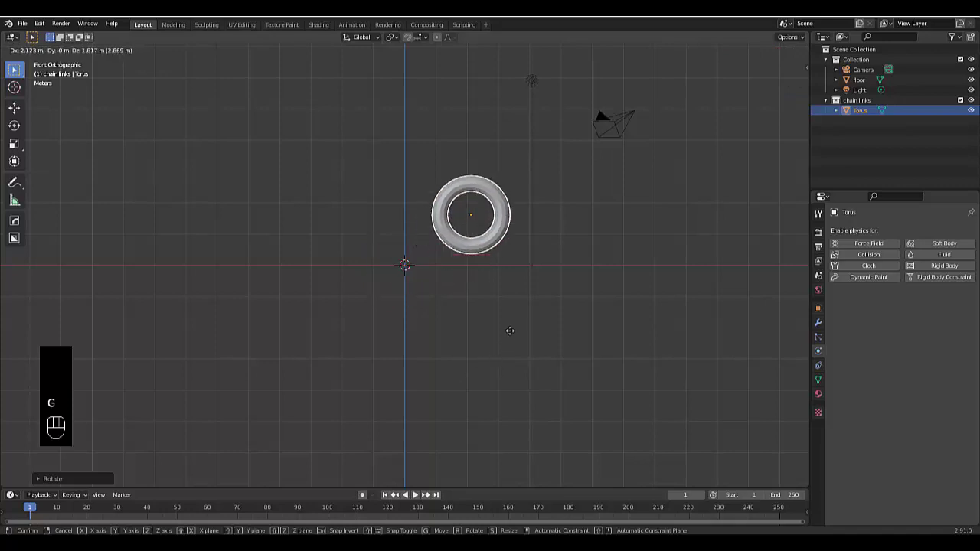
{"action": "key", "text": "z"}
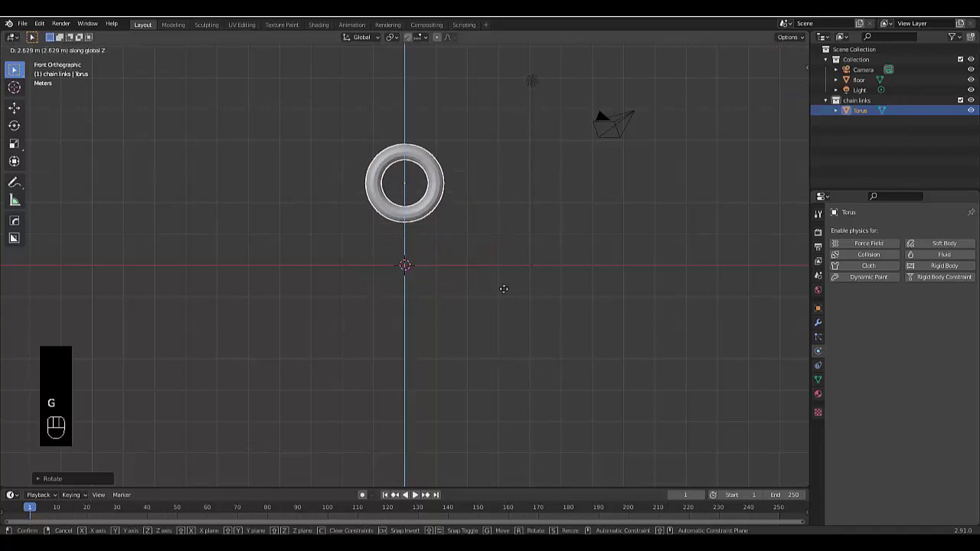
{"action": "left_click", "coordinate": [518, 220]}
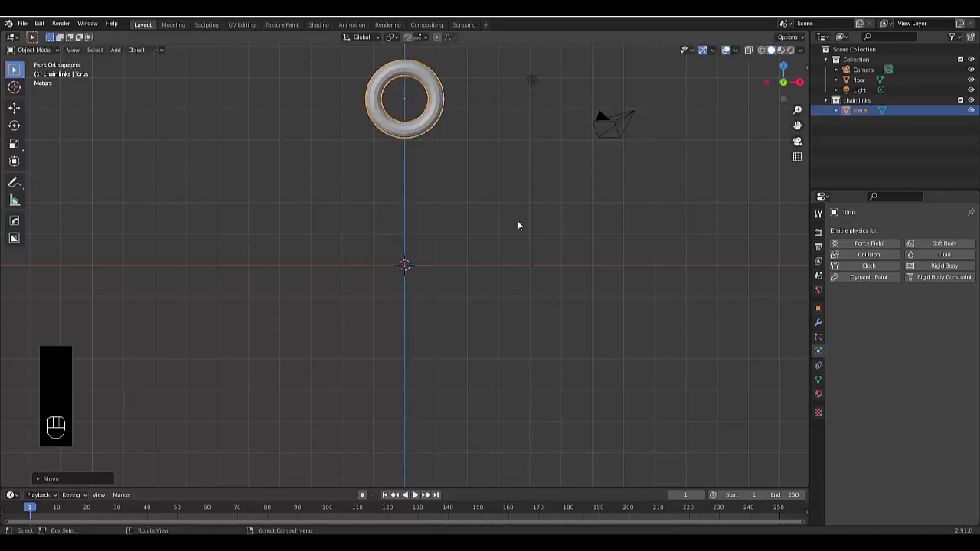
Apply Shade Smooth to the torus.
{"action": "scroll", "coordinate": [413, 289], "scroll_direction": "down", "scroll_amount": 4}
{"action": "scroll", "coordinate": [416, 214], "scroll_direction": "up", "scroll_amount": 4}
{"action": "scroll", "coordinate": [413, 215], "scroll_direction": "up", "scroll_amount": 5}
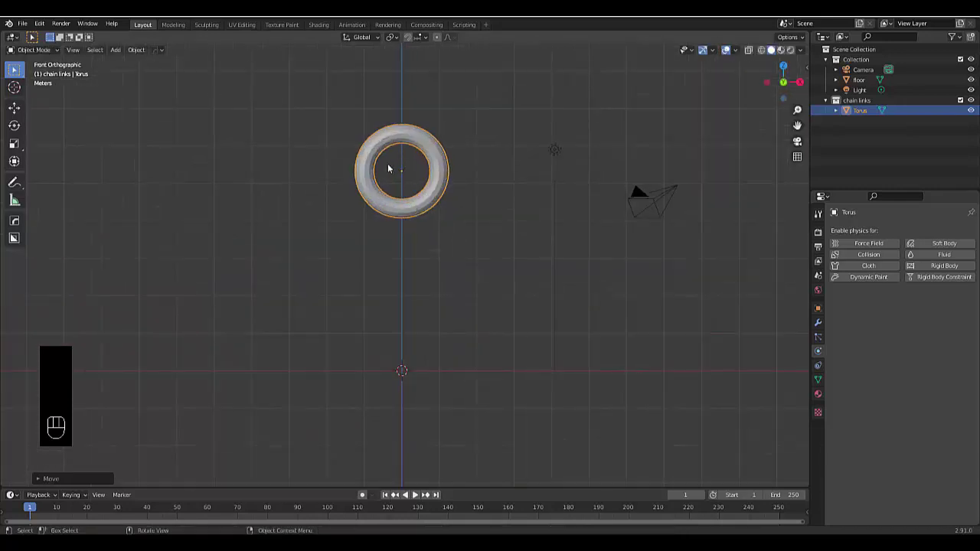
{"action": "right_click", "coordinate": [439, 242]}
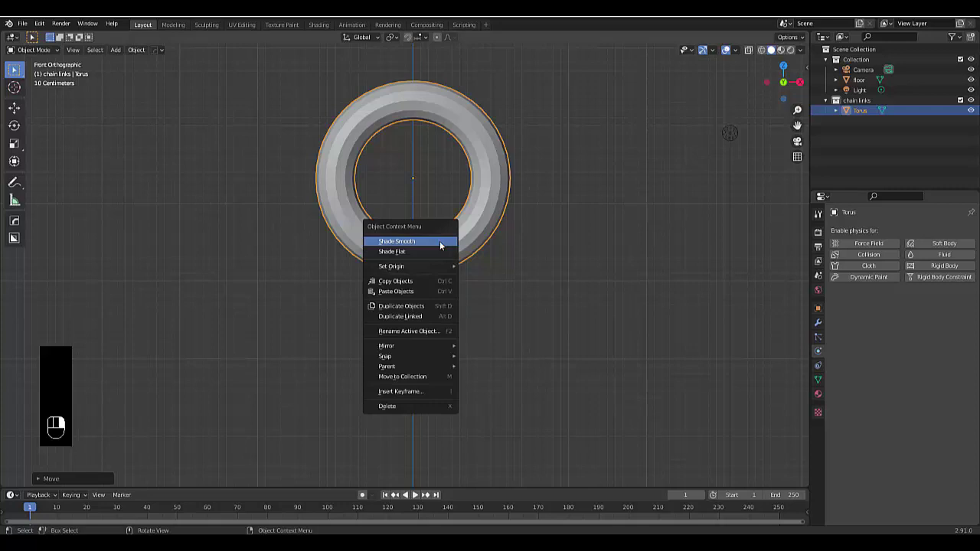
{"action": "left_click", "coordinate": [439, 241]}
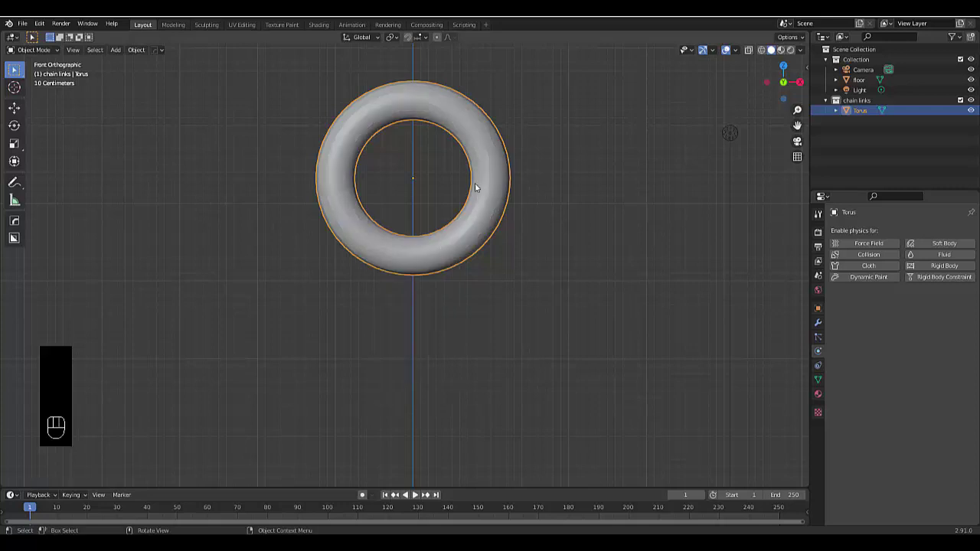
Enter Edit Mode on the torus and turn on X-ray display for selecting through the mesh.
{"action": "key", "text": "Tab"}
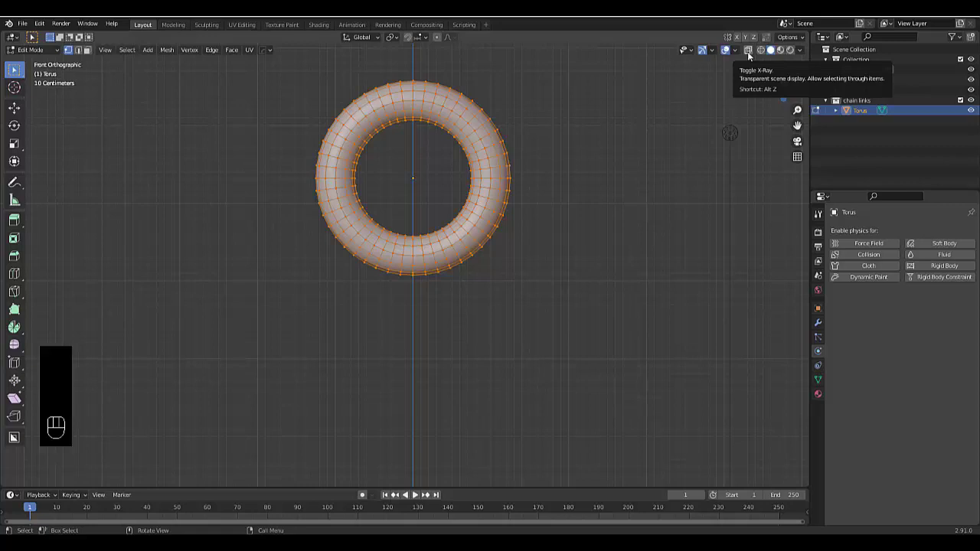
{"action": "left_click", "coordinate": [748, 51]}
{"action": "left_click", "coordinate": [748, 50]}
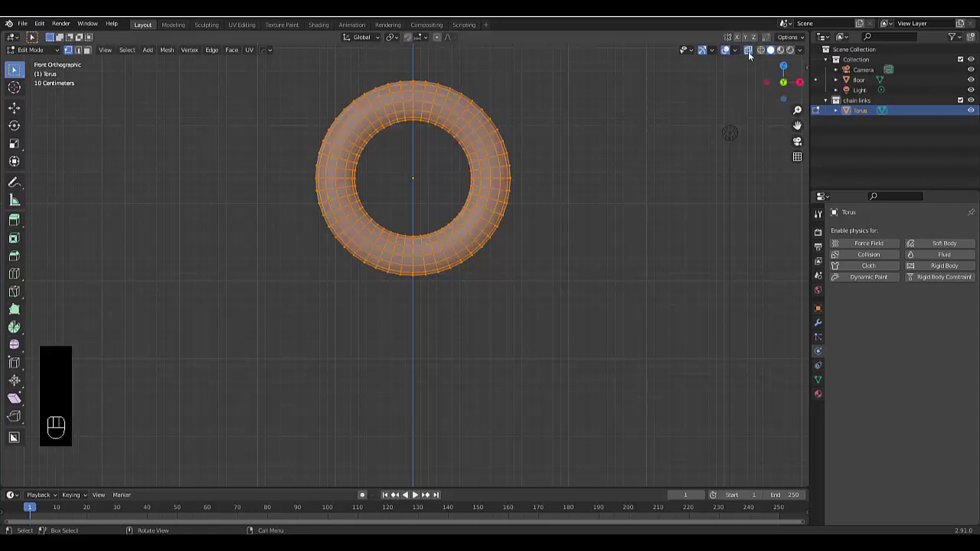
{"action": "scroll", "coordinate": [368, 113], "scroll_direction": "up", "scroll_amount": 3}
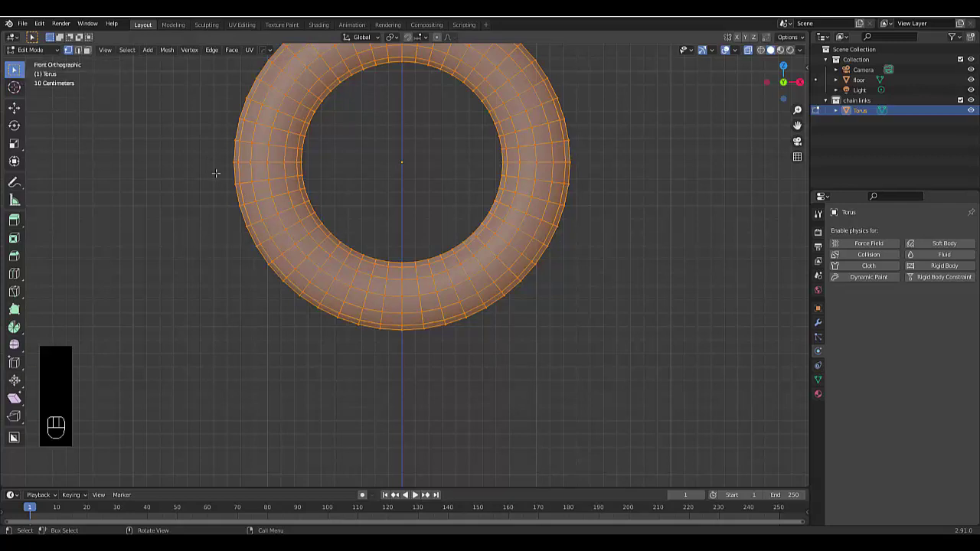
Stretch the torus into an oval link by moving its lower half down about 1.1 m along Z, and leave Edit Mode and X-ray display.
{"action": "left_click_drag", "start_coordinate": [219, 168], "coordinate": [717, 431]}
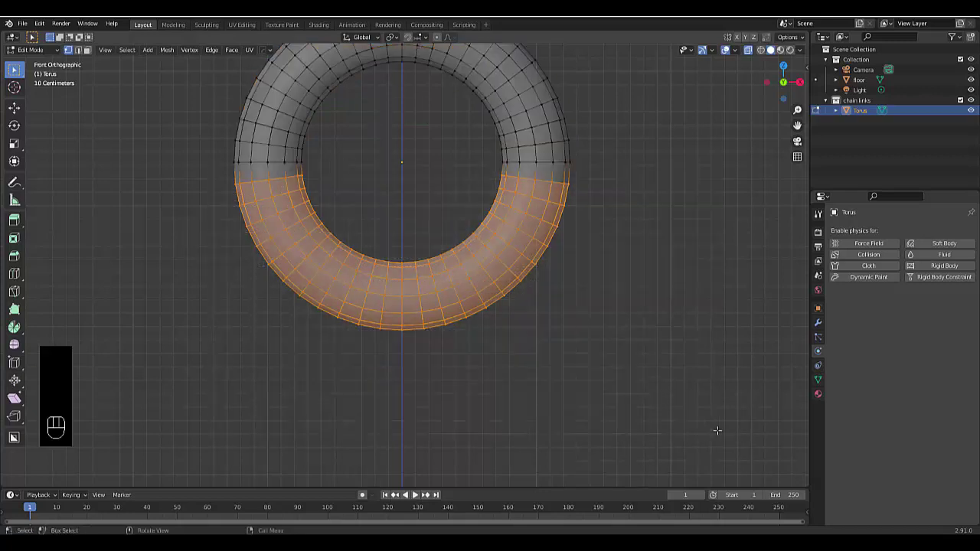
{"action": "scroll", "coordinate": [560, 278], "scroll_direction": "down", "scroll_amount": 5}
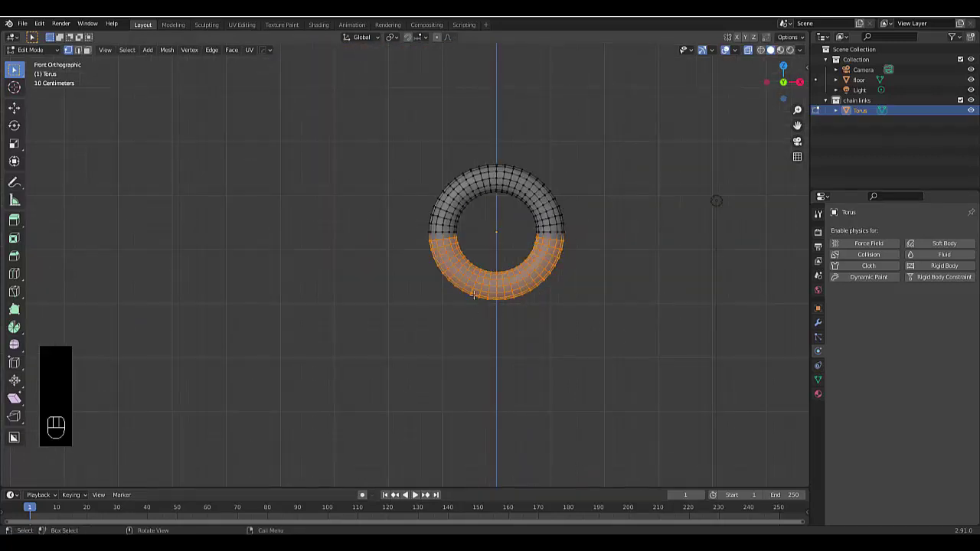
{"action": "key", "text": "g"}
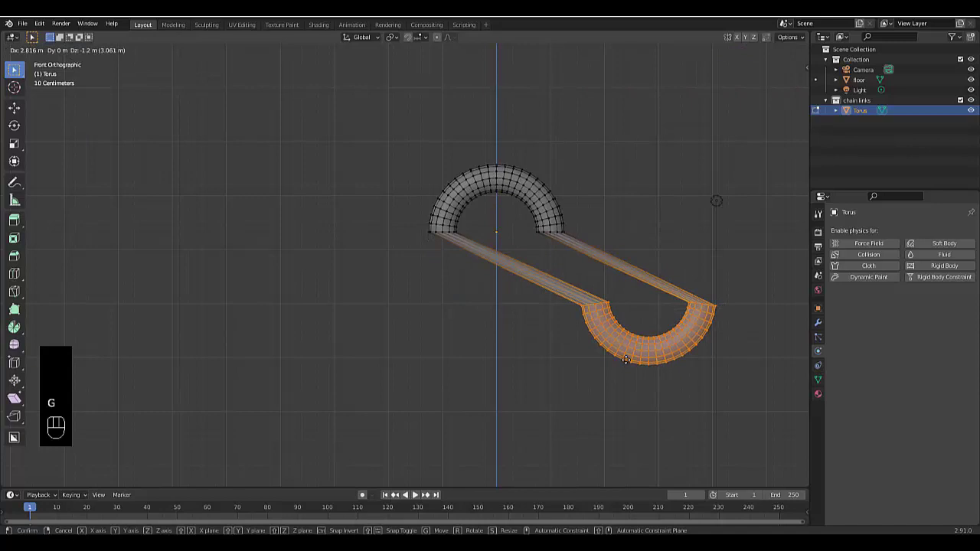
{"action": "key", "text": "z"}
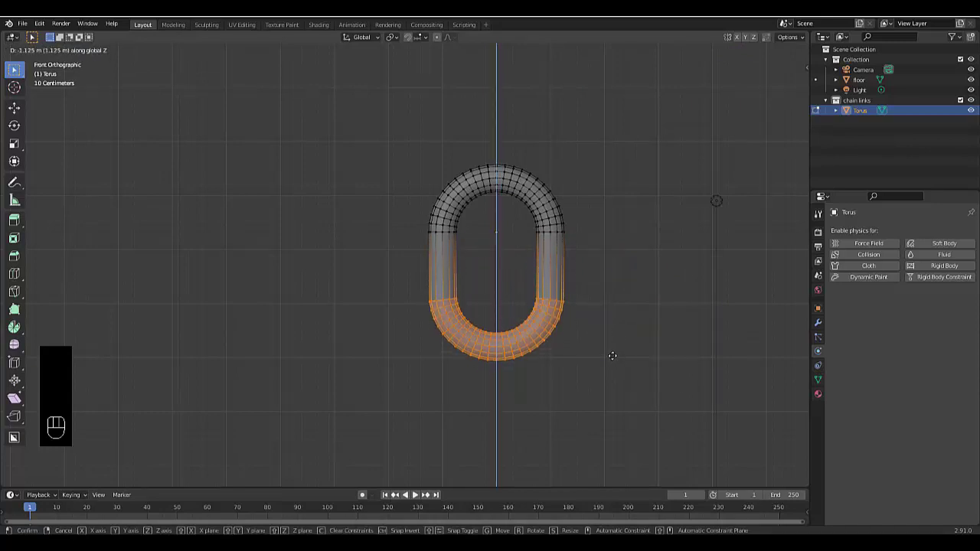
{"action": "left_click", "coordinate": [611, 356]}
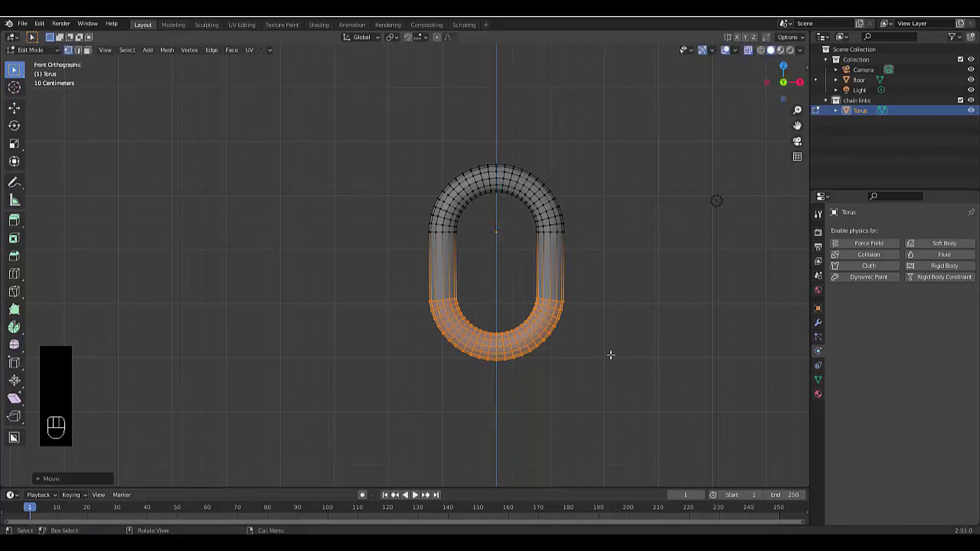
{"action": "key", "text": "Tab"}
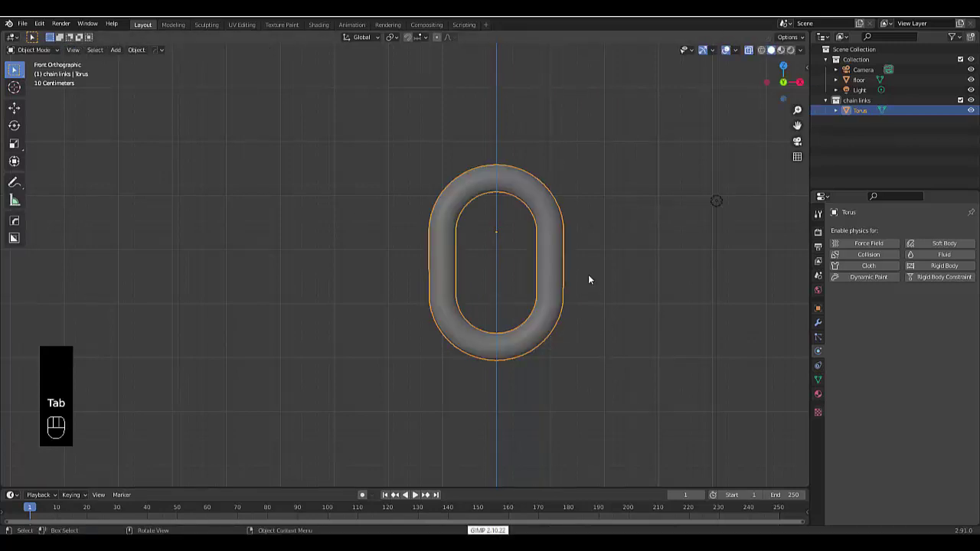
{"action": "left_click", "coordinate": [749, 50]}
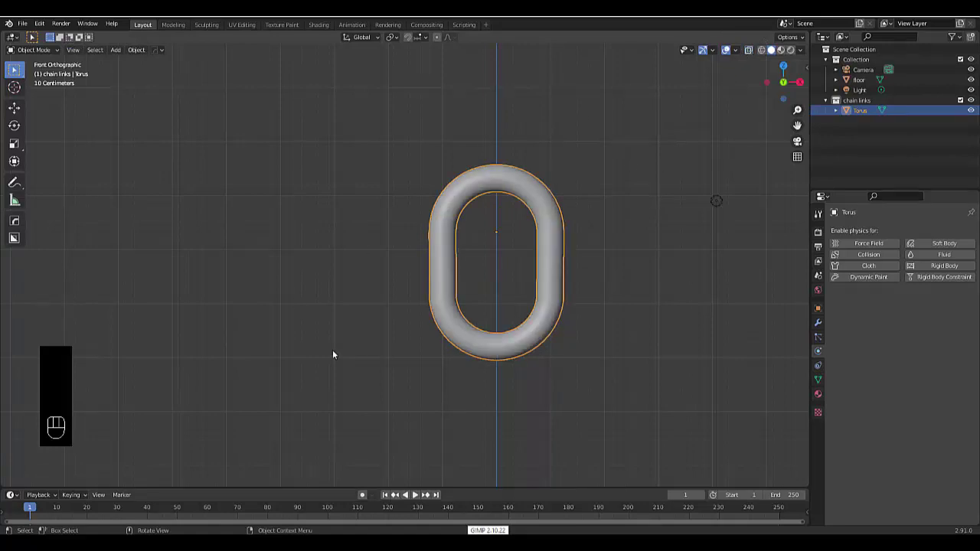
Duplicate the link and move the copy straight up along Z so its lower end overlaps the original link's upper end.
{"action": "key", "text": "shift+d"}
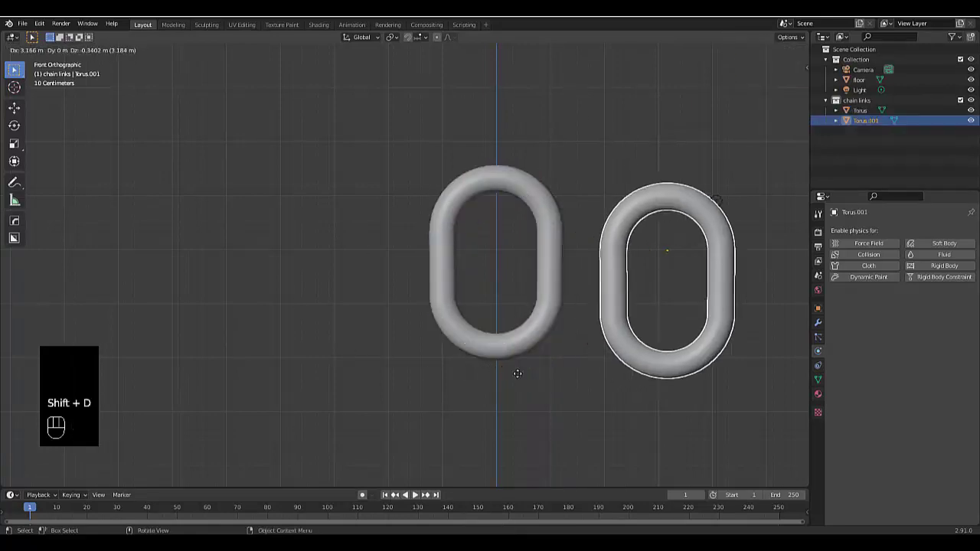
{"action": "key", "text": "z"}
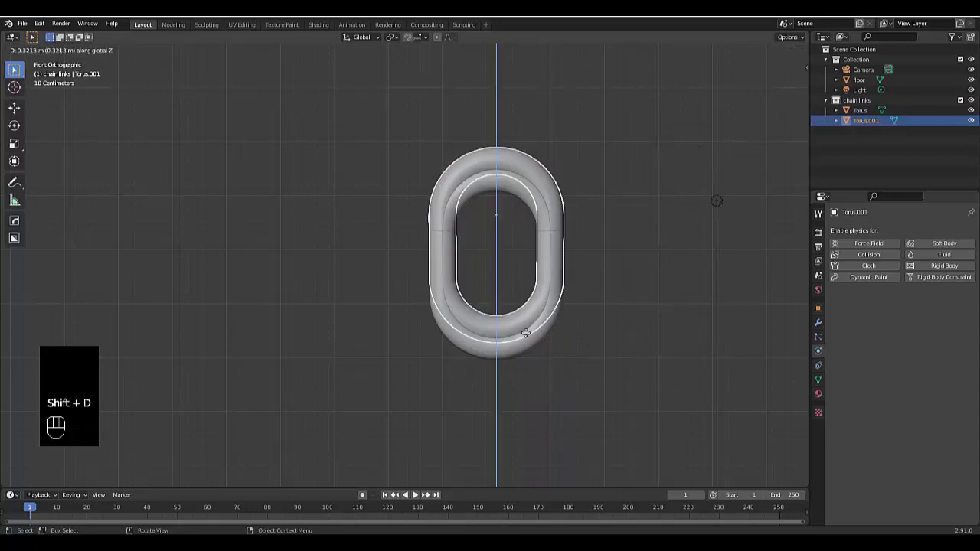
{"action": "left_click", "coordinate": [549, 223]}
Rotate the upper link 90 degrees about the Z axis so it interlocks with the lower link.
{"action": "key", "text": "r"}
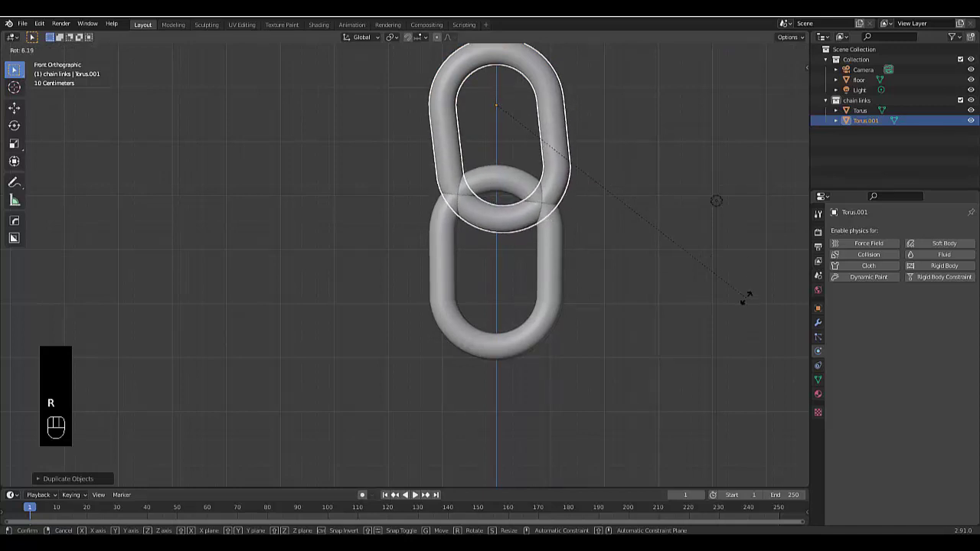
{"action": "key", "text": "z"}
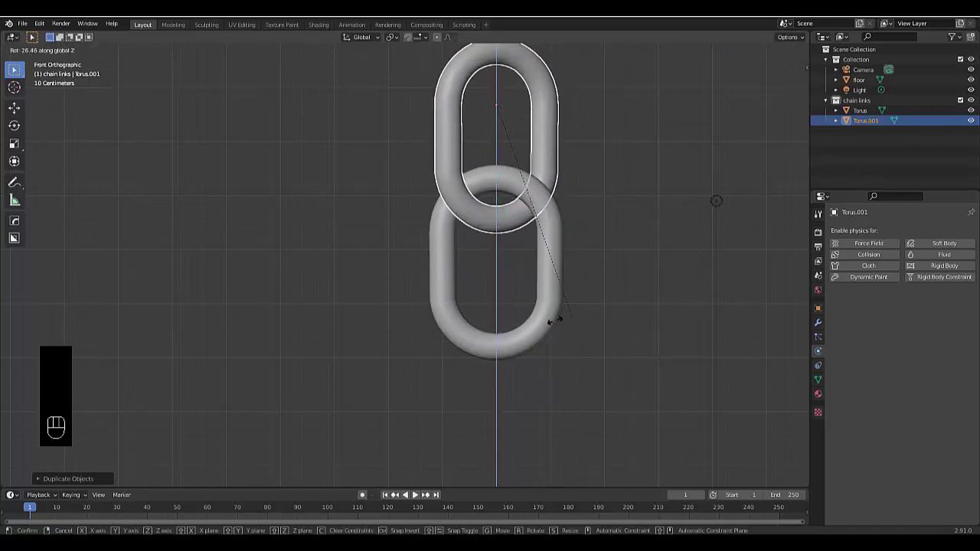
{"action": "type", "text": "90"}
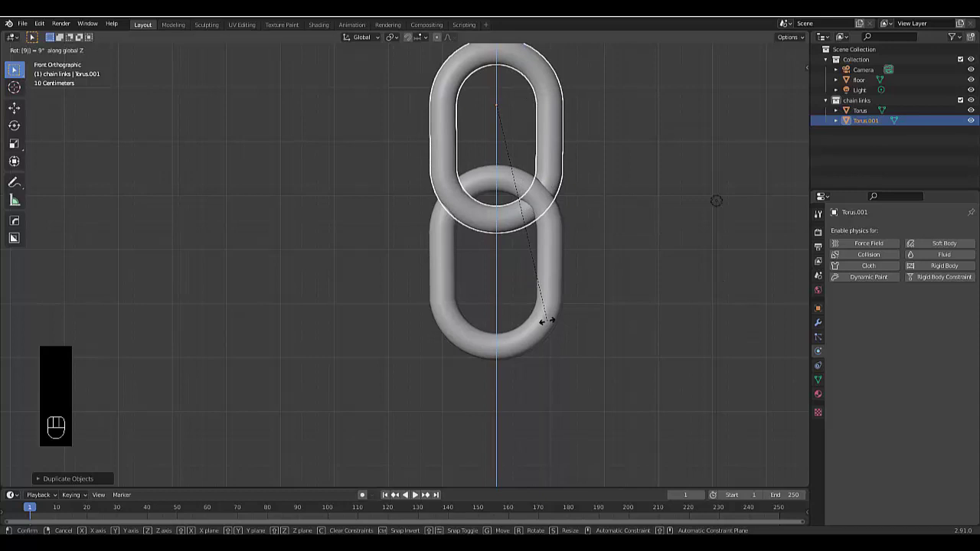
{"action": "key", "text": "Return"}
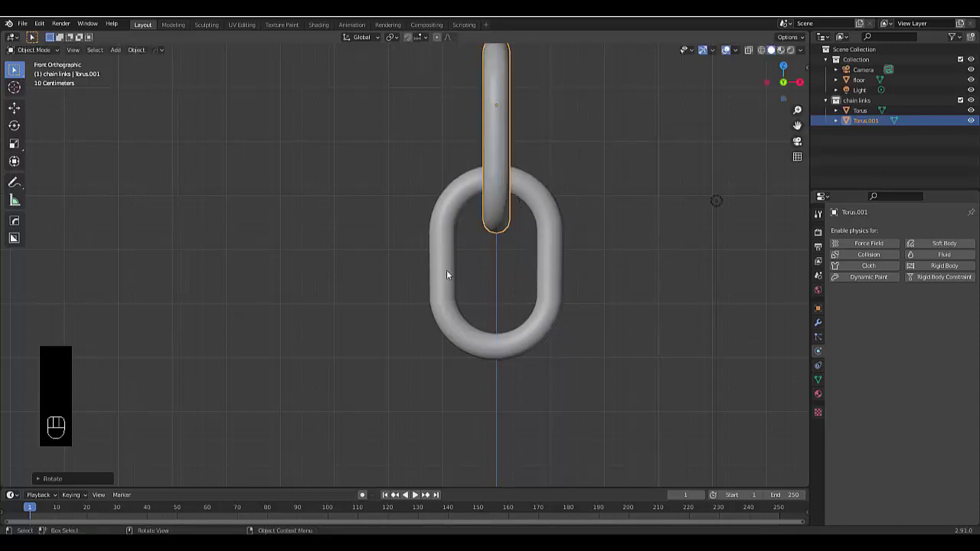
{"action": "mouse_move", "coordinate": [457, 193]}
{"action": "middle_mouse_down"}
{"action": "mouse_move", "coordinate": [523, 191]}
{"action": "mouse_move", "coordinate": [426, 190]}
{"action": "mouse_move", "coordinate": [510, 192]}
{"action": "mouse_move", "coordinate": [538, 204]}
{"action": "mouse_move", "coordinate": [423, 198]}
{"action": "mouse_move", "coordinate": [448, 187]}
{"action": "middle_mouse_up"}
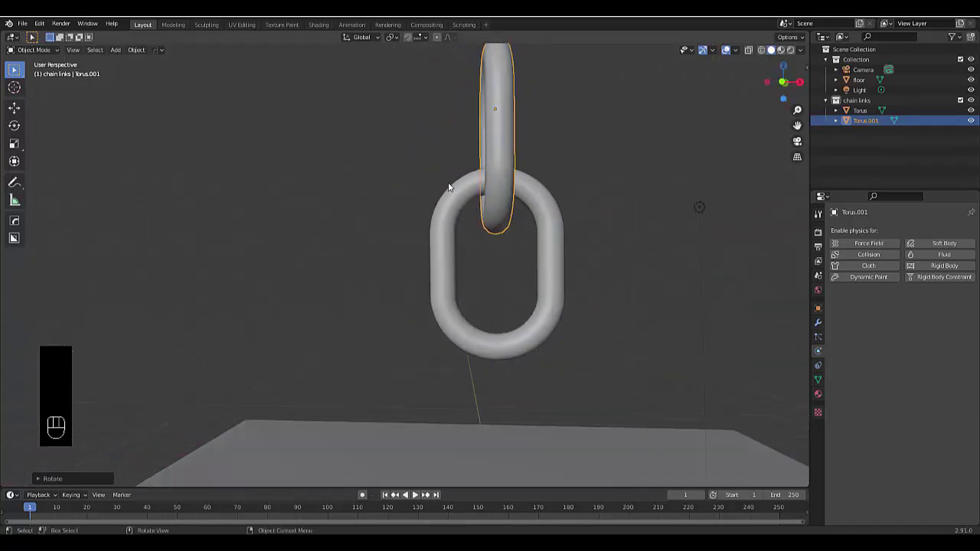
{"action": "key", "text": "KP_1"}
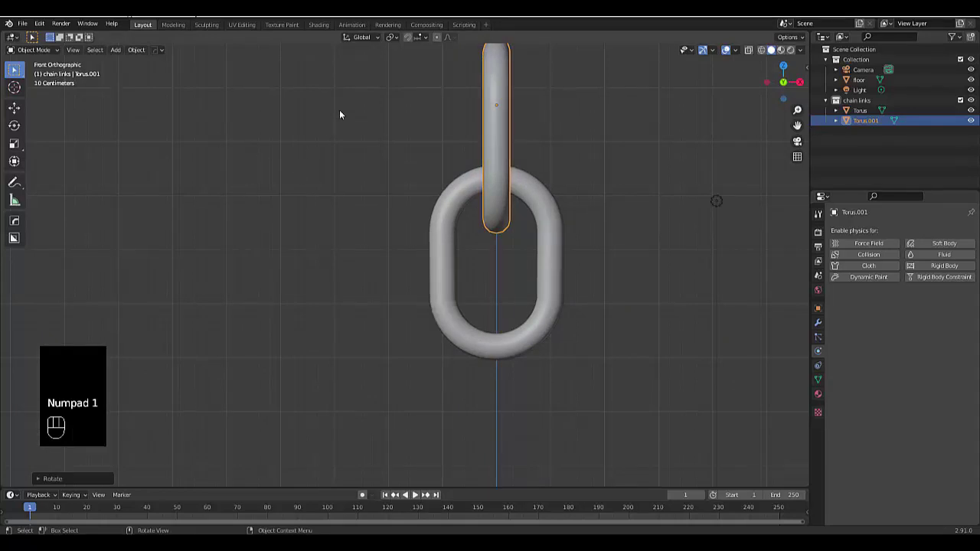
Duplicate both links and move the copies up about 4.9 m along Z to continue the chain.
{"action": "scroll", "coordinate": [340, 110], "scroll_direction": "down", "scroll_amount": 4}
{"action": "left_click_drag", "start_coordinate": [339, 109], "coordinate": [441, 256]}
{"action": "scroll", "coordinate": [442, 256], "scroll_direction": "down", "scroll_amount": 3}
{"action": "scroll", "coordinate": [442, 252], "scroll_direction": "up", "scroll_amount": 3}
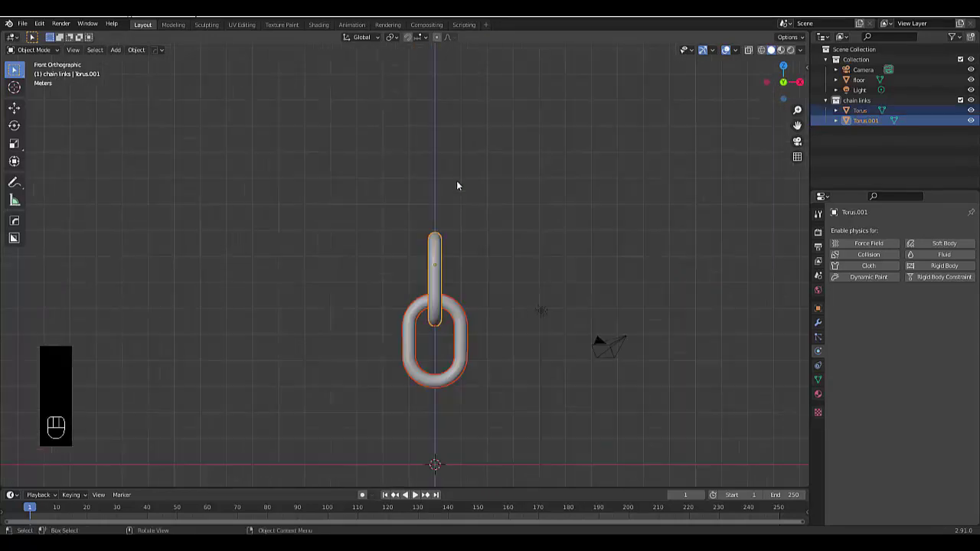
{"action": "key", "text": "shift"}
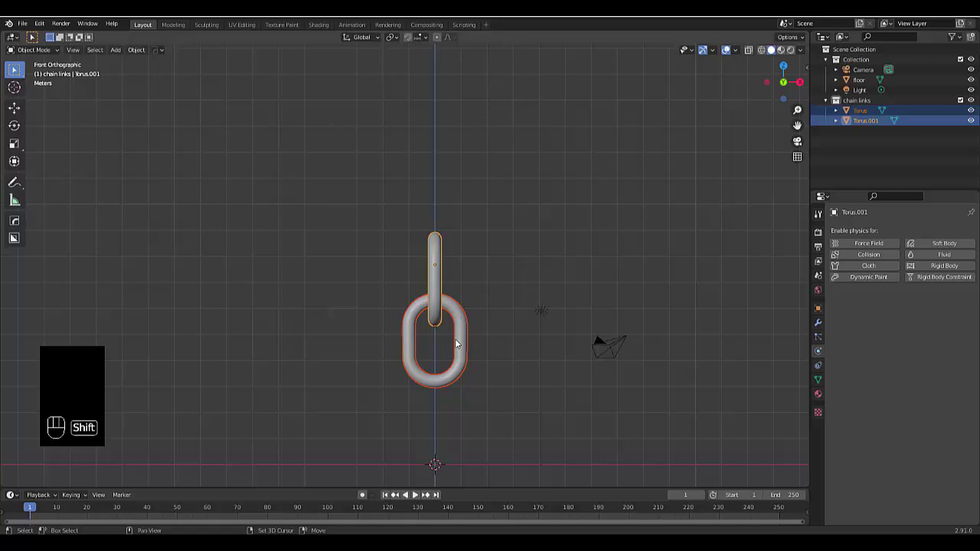
{"action": "key", "text": "shift+d"}
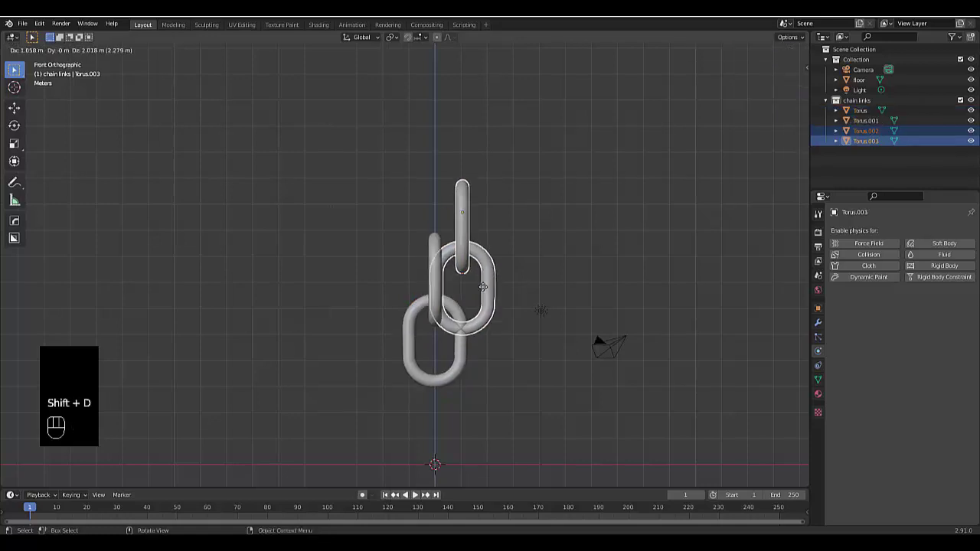
{"action": "key", "text": "z"}
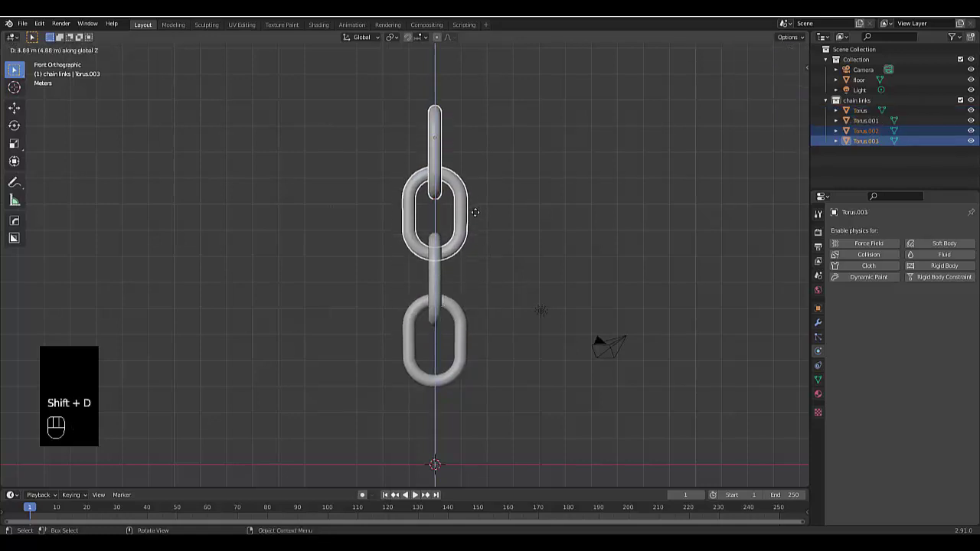
{"action": "left_click", "coordinate": [474, 212]}
Duplicate all four links and move the copies up along Z to interlock with the upper end of the chain.
{"action": "left_click_drag", "start_coordinate": [362, 101], "coordinate": [467, 383]}
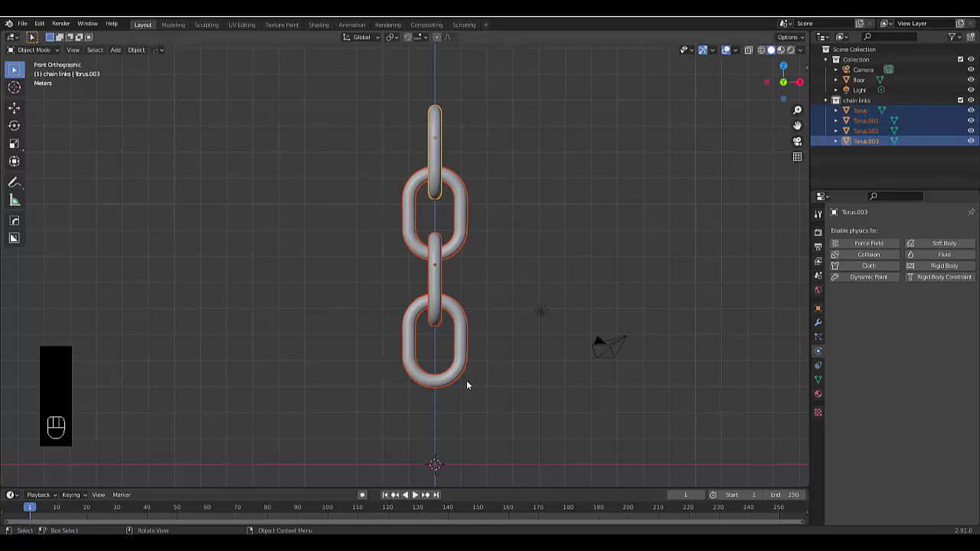
{"action": "key", "text": "shift+d"}
{"action": "key", "text": "z"}
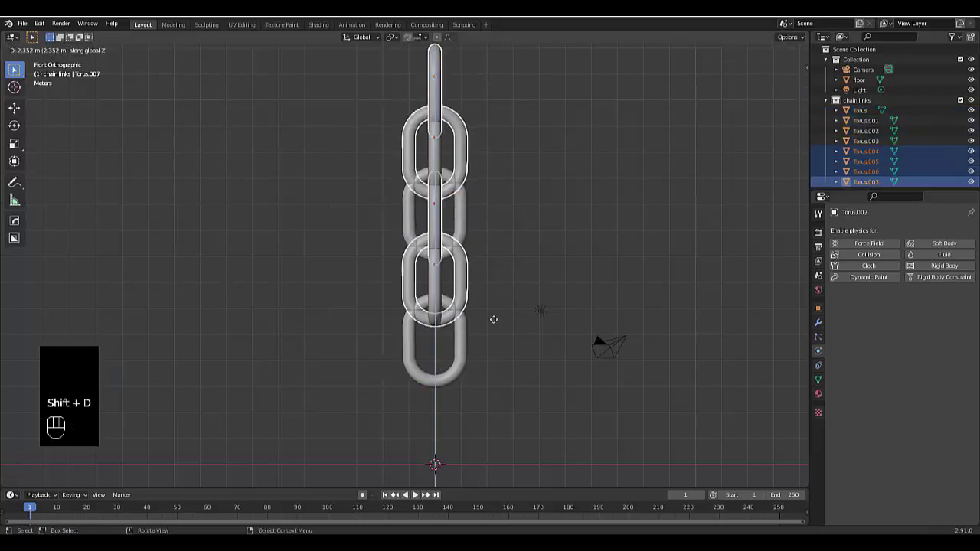
{"action": "left_click", "coordinate": [523, 130]}
Duplicate the eight-link chain and move the copies up along Z to interlock with its upper end.
{"action": "scroll", "coordinate": [494, 207], "scroll_direction": "down", "scroll_amount": 4}
{"action": "left_click_drag", "start_coordinate": [433, 75], "coordinate": [488, 261]}
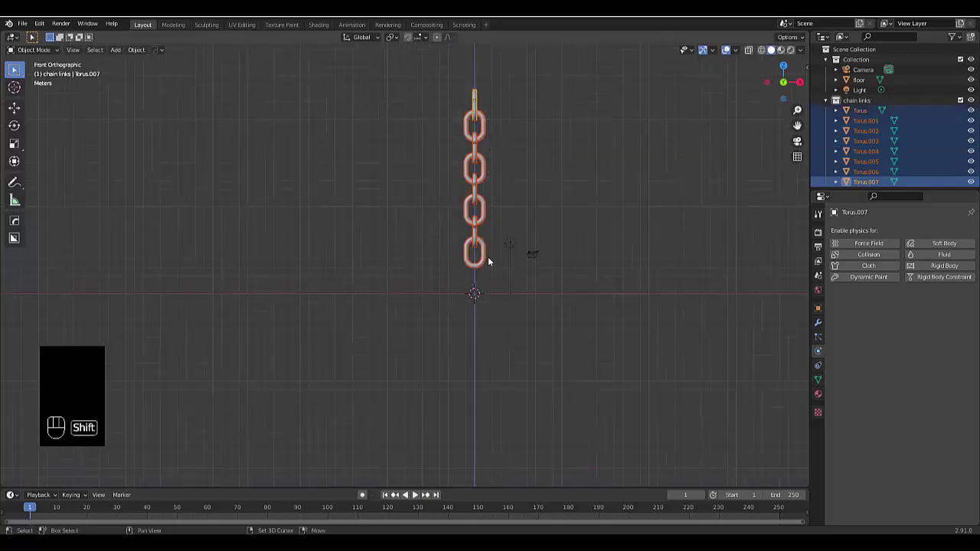
{"action": "key", "text": "shift+d"}
{"action": "key", "text": "z"}
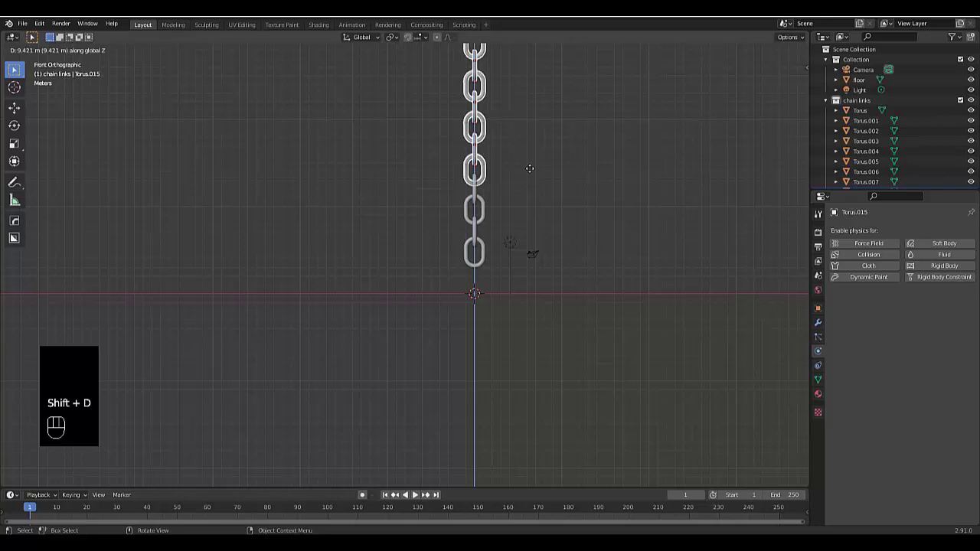
{"action": "left_click", "coordinate": [533, 94]}
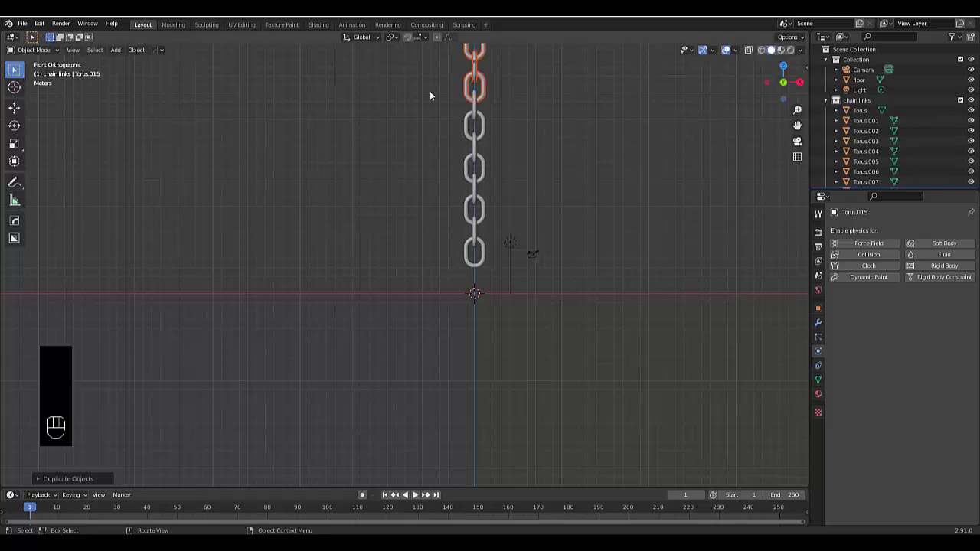
Inspect how the duplicated links interlock and check the torus objects listed in the chain links collection.
{"action": "scroll", "coordinate": [459, 90], "scroll_direction": "up", "scroll_amount": 4}
{"action": "mouse_move", "coordinate": [584, 127]}
{"action": "middle_mouse_down"}
{"action": "mouse_move", "coordinate": [640, 124]}
{"action": "mouse_move", "coordinate": [589, 138]}
{"action": "middle_mouse_up"}
{"action": "scroll", "coordinate": [875, 134], "scroll_direction": "down", "scroll_amount": 1}
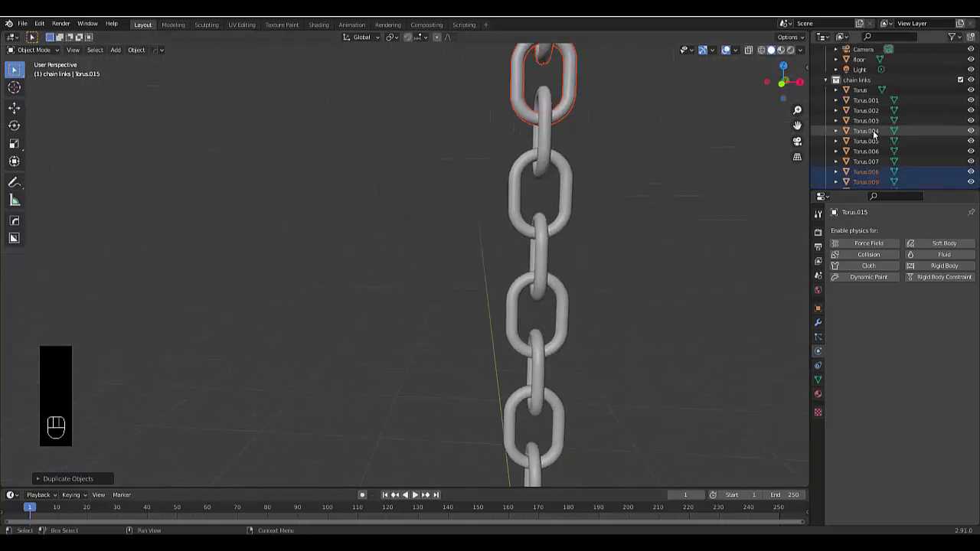
{"action": "scroll", "coordinate": [875, 134], "scroll_direction": "down", "scroll_amount": 4}
{"action": "scroll", "coordinate": [874, 132], "scroll_direction": "up", "scroll_amount": 4}
{"action": "scroll", "coordinate": [874, 132], "scroll_direction": "down", "scroll_amount": 5}
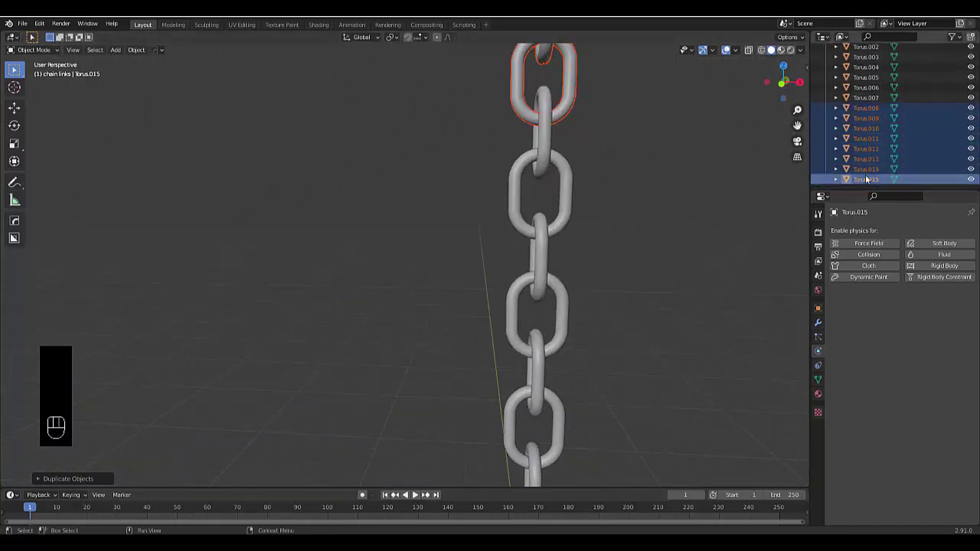
{"action": "scroll", "coordinate": [867, 179], "scroll_direction": "up", "scroll_amount": 1}
{"action": "scroll", "coordinate": [867, 179], "scroll_direction": "down", "scroll_amount": 1}
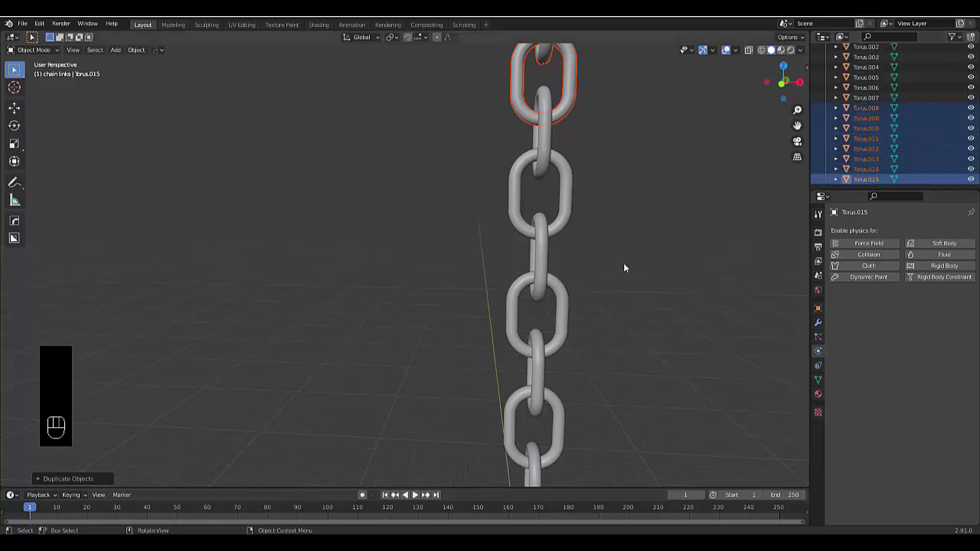
Collapse the chain links collection in the outliner.
{"action": "scroll", "coordinate": [624, 268], "scroll_direction": "down", "scroll_amount": 4}
{"action": "key", "text": "KP_1"}
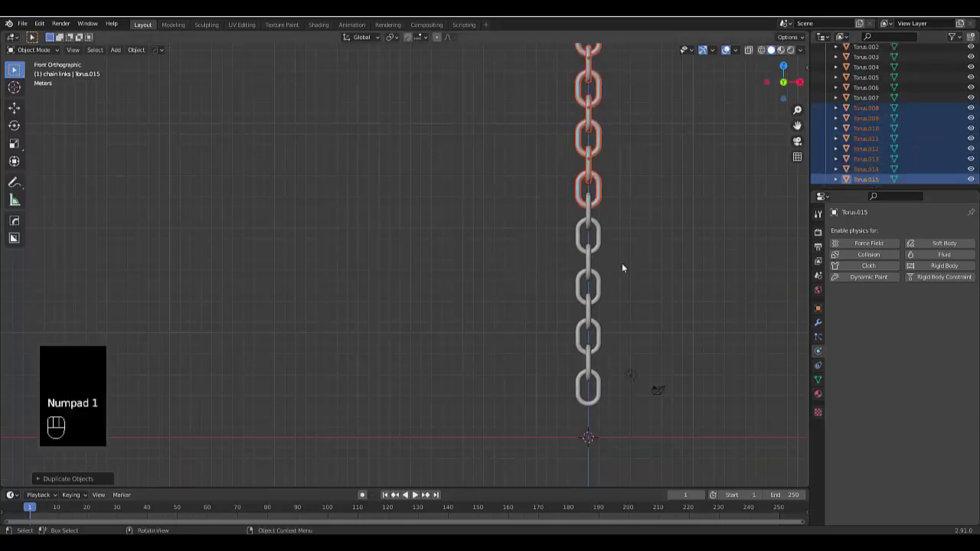
{"action": "scroll", "coordinate": [842, 103], "scroll_direction": "up", "scroll_amount": 4}
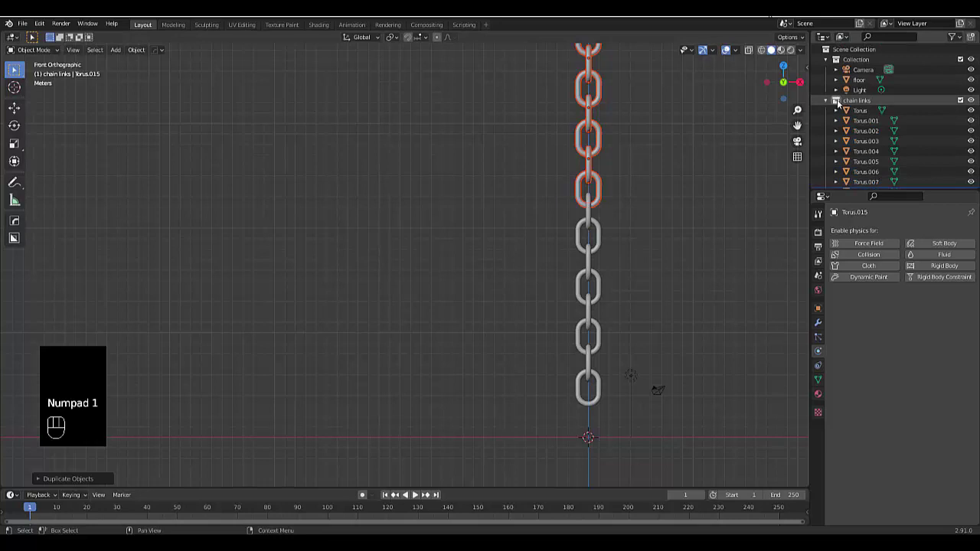
{"action": "left_click", "coordinate": [826, 102]}
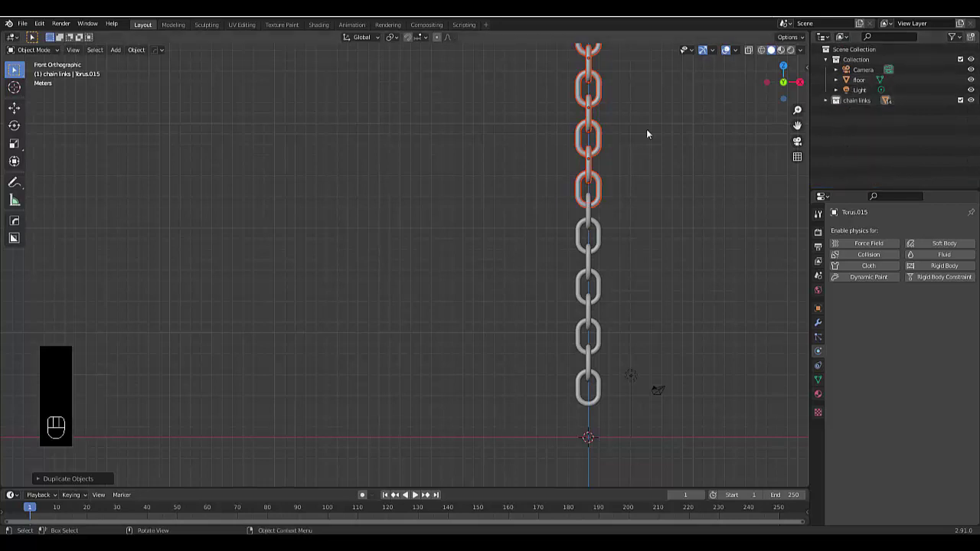
Enable Rigid Body physics on the lowest chain link and look over the available collision shapes.
{"action": "left_click", "coordinate": [582, 395]}
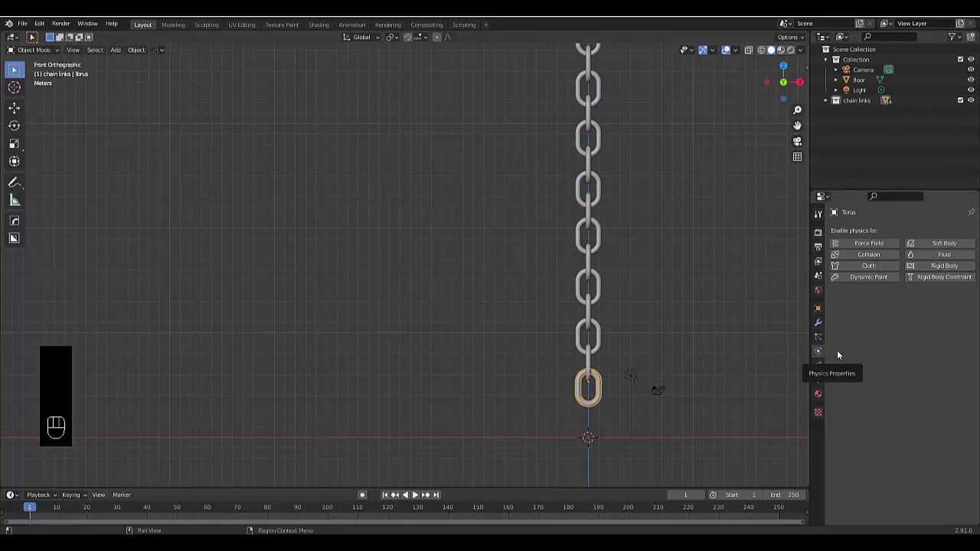
{"action": "left_click", "coordinate": [944, 266]}
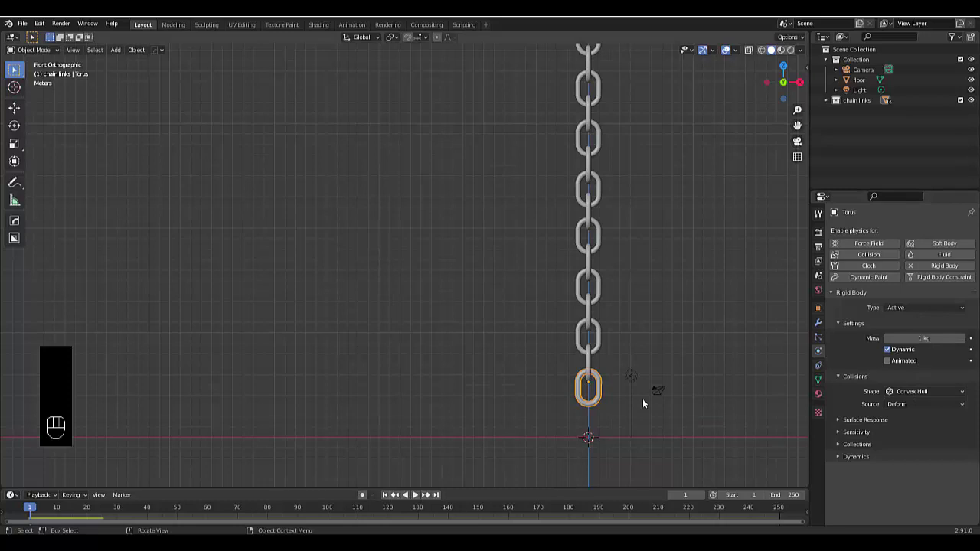
{"action": "scroll", "coordinate": [620, 416], "scroll_direction": "up", "scroll_amount": 3}
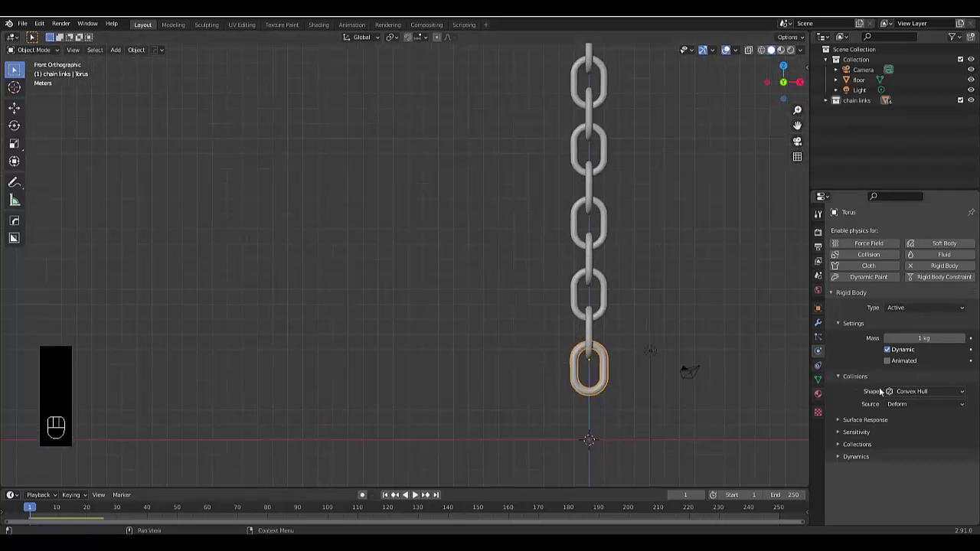
{"action": "left_click", "coordinate": [925, 392]}
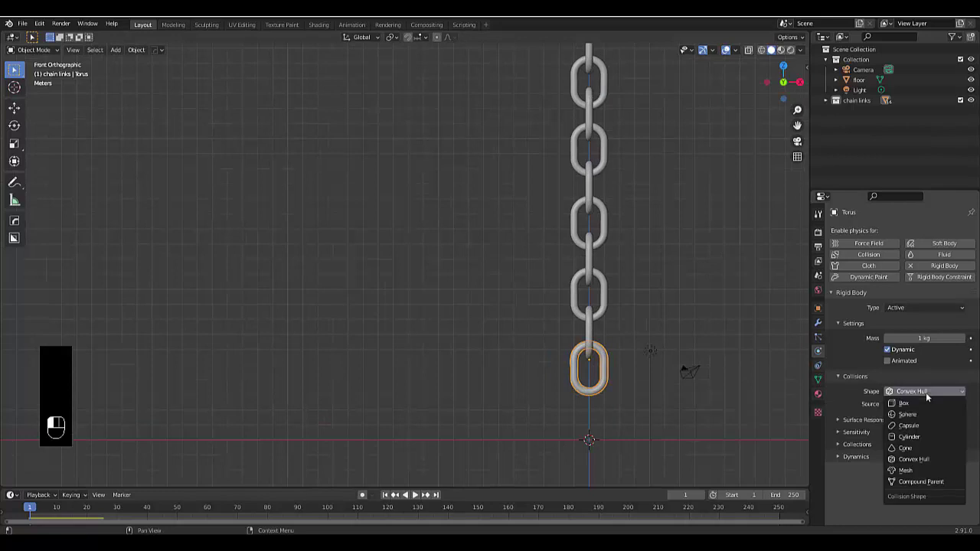
{"action": "left_click", "coordinate": [925, 392]}
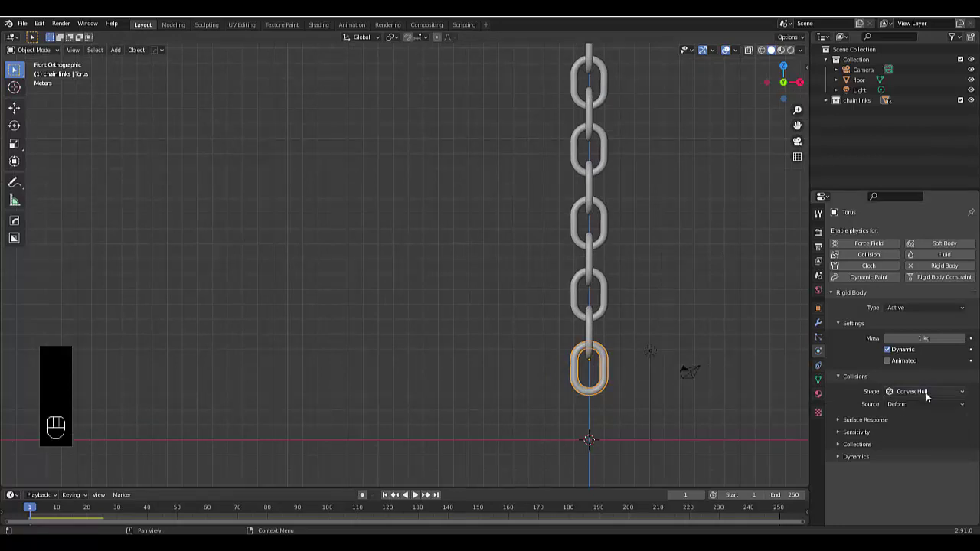
Try the simulation with Convex Hull Rigid Body physics on the second-lowest chain link, and remove that physics.
{"action": "scroll", "coordinate": [578, 328], "scroll_direction": "up", "scroll_amount": 2}
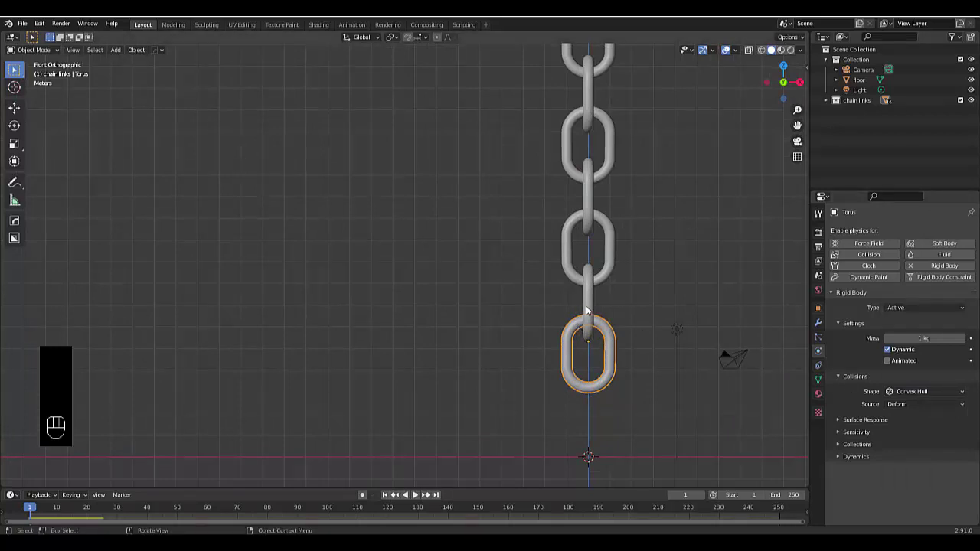
{"action": "left_click", "coordinate": [588, 310]}
{"action": "left_click", "coordinate": [938, 266]}
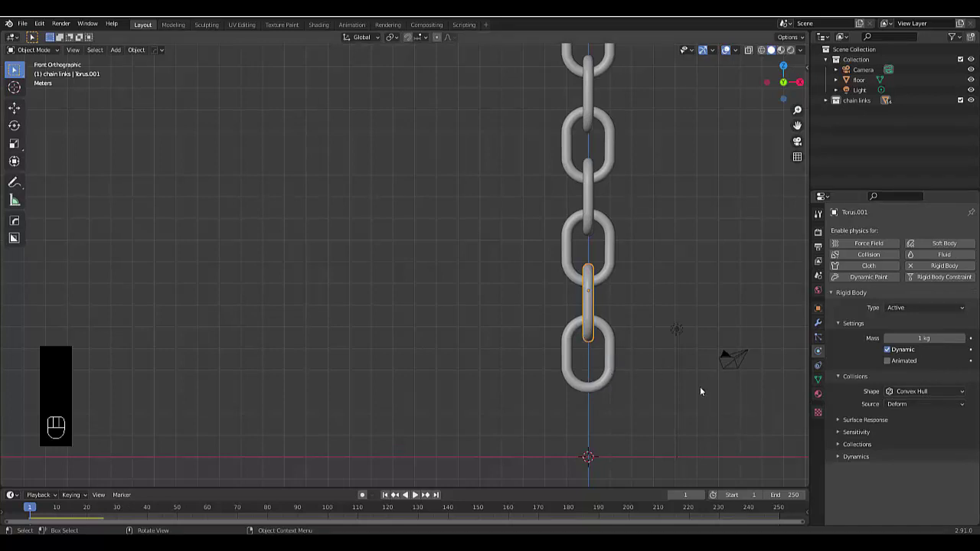
{"action": "scroll", "coordinate": [682, 397], "scroll_direction": "down", "scroll_amount": 3}
{"action": "key", "text": "space"}
{"action": "key", "text": "space"}
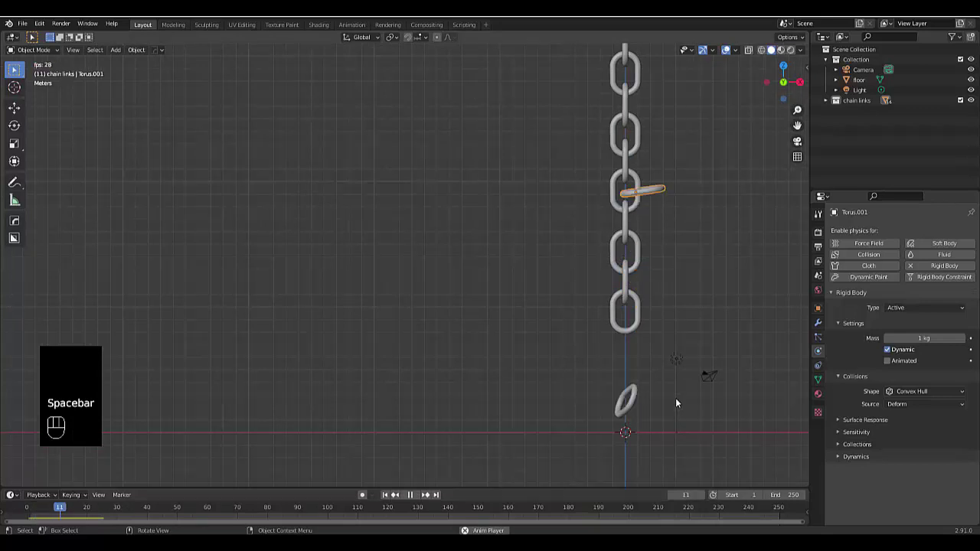
{"action": "left_click", "coordinate": [385, 496]}
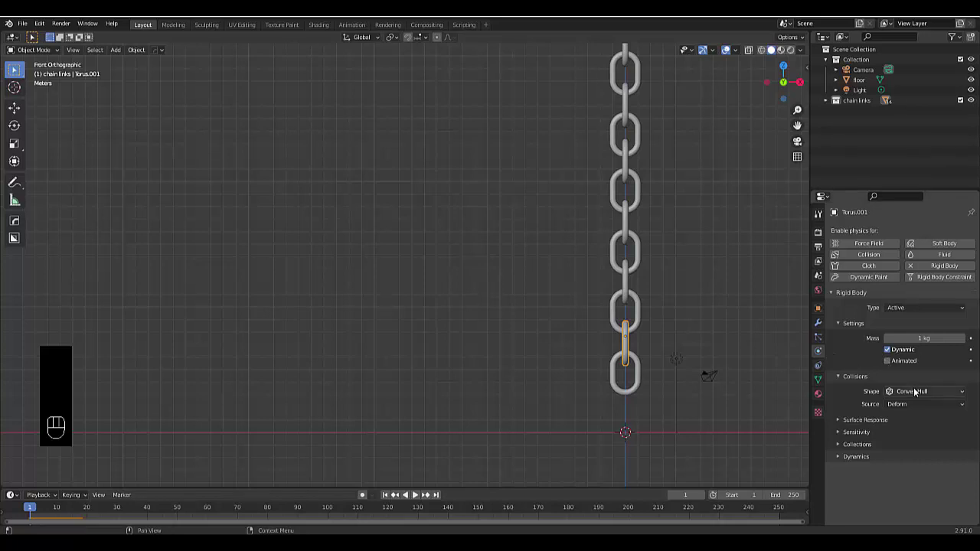
{"action": "left_click", "coordinate": [938, 266]}
Set the Rigid Body collision shape of the lowest chain link to Mesh.
{"action": "left_click", "coordinate": [617, 388]}
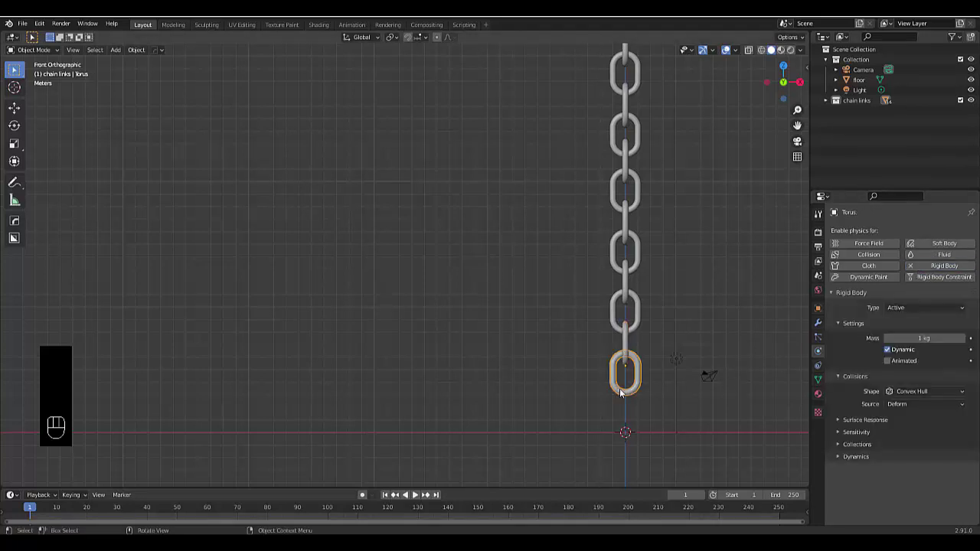
{"action": "left_click", "coordinate": [933, 391]}
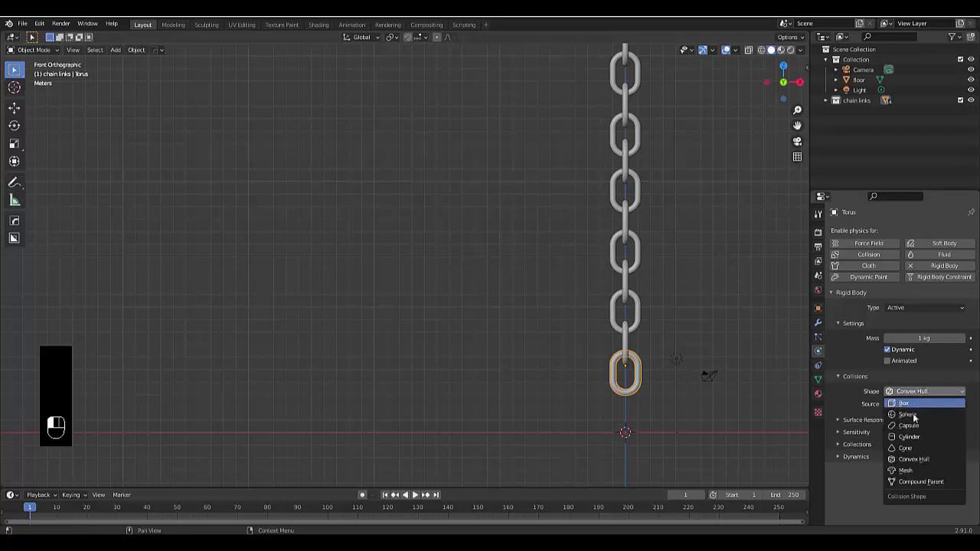
{"action": "left_click", "coordinate": [918, 470]}
{"action": "scroll", "coordinate": [689, 396], "scroll_direction": "up", "scroll_amount": 5}
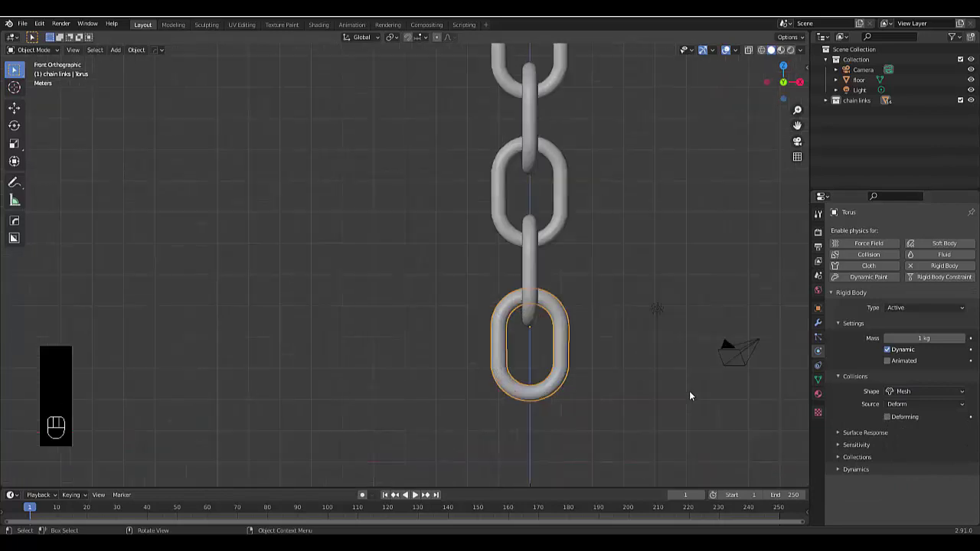
{"action": "scroll", "coordinate": [663, 412], "scroll_direction": "down", "scroll_amount": 5}
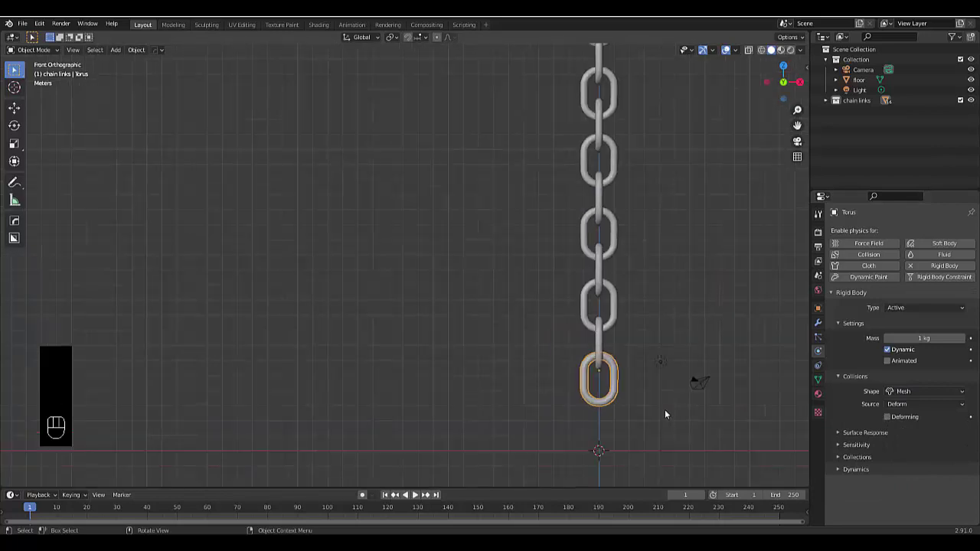
Copy the Rigid Body settings from the lowest chain link to all other links using Copy from Active.
{"action": "scroll", "coordinate": [583, 394], "scroll_direction": "down", "scroll_amount": 3}
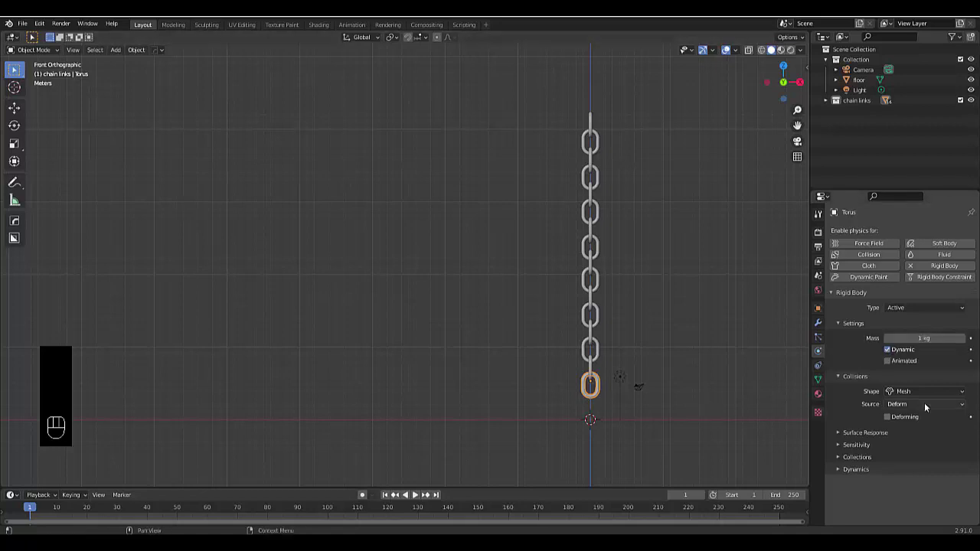
{"action": "scroll", "coordinate": [467, 381], "scroll_direction": "down", "scroll_amount": 2}
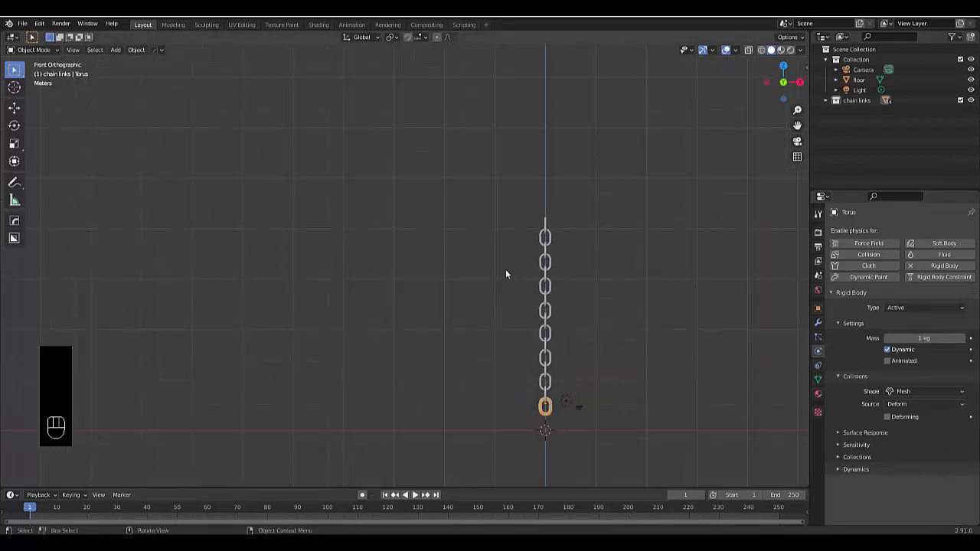
{"action": "scroll", "coordinate": [506, 269], "scroll_direction": "up", "scroll_amount": 1}
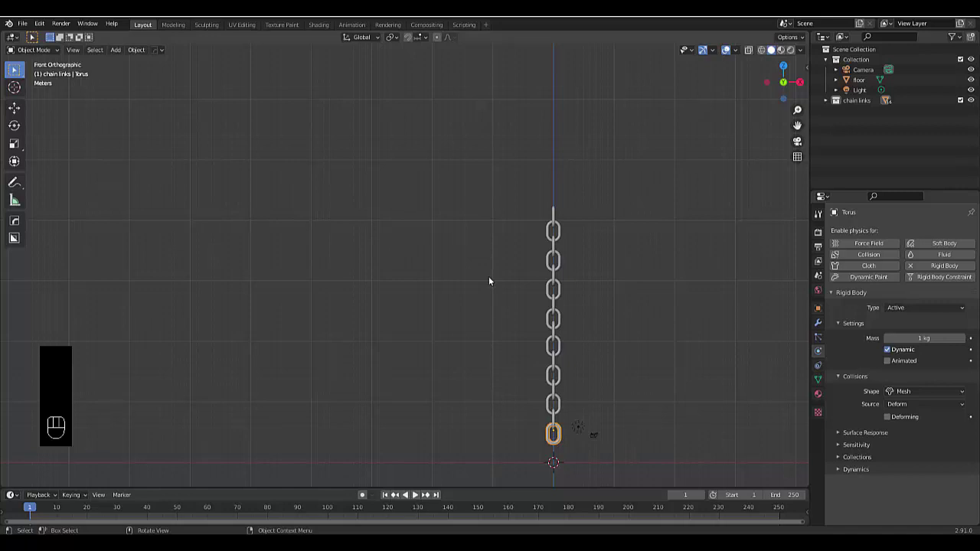
{"action": "key", "text": "shift"}
{"action": "left_click_drag", "start_coordinate": [505, 158], "coordinate": [569, 423], "text": "shift"}
{"action": "scroll", "coordinate": [566, 421], "scroll_direction": "up", "scroll_amount": 7}
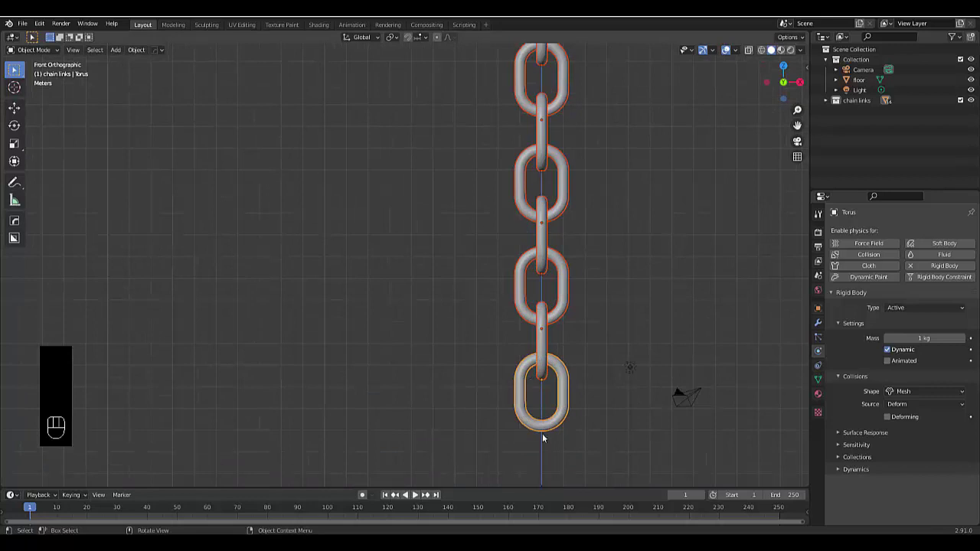
{"action": "scroll", "coordinate": [557, 417], "scroll_direction": "down", "scroll_amount": 6}
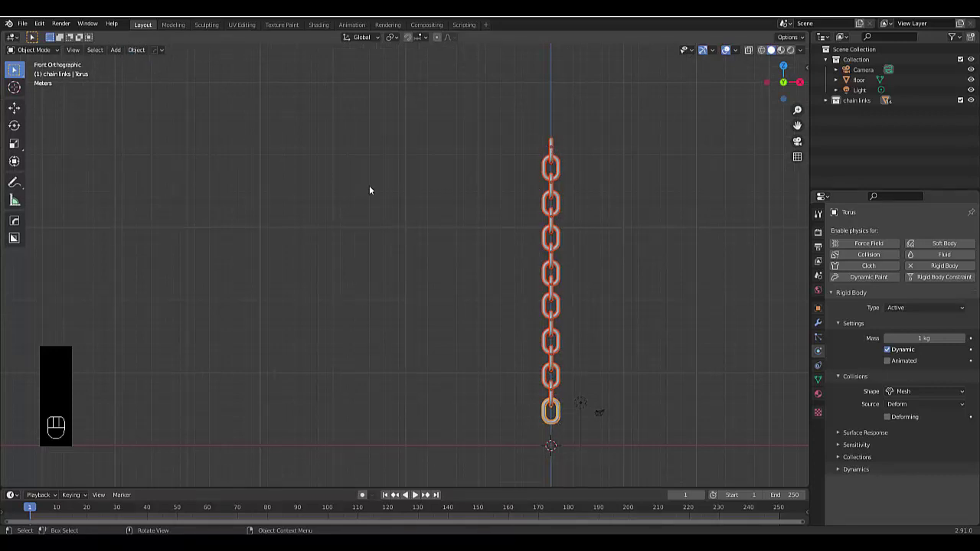
{"action": "key", "text": "F3"}
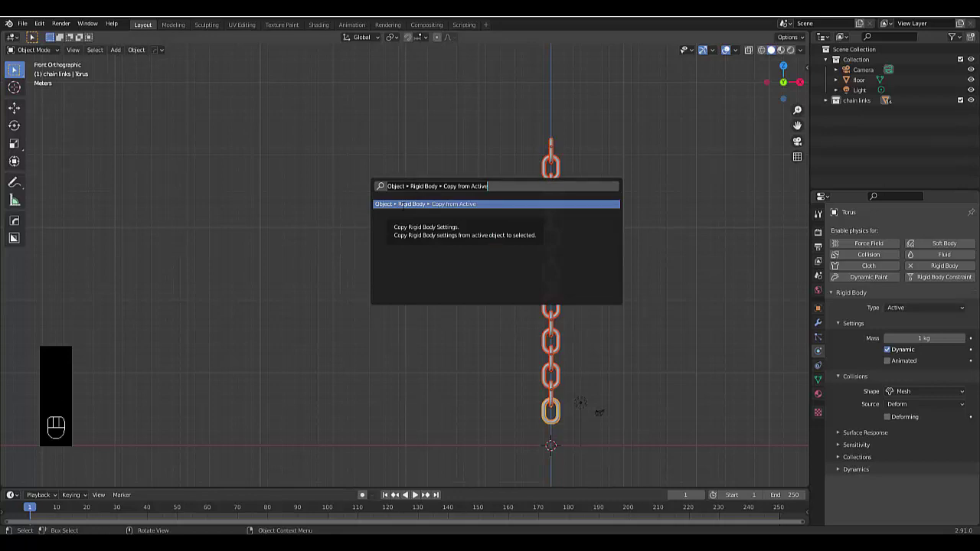
{"action": "key", "text": "BackSpace"}
{"action": "type", "text": "cop"}
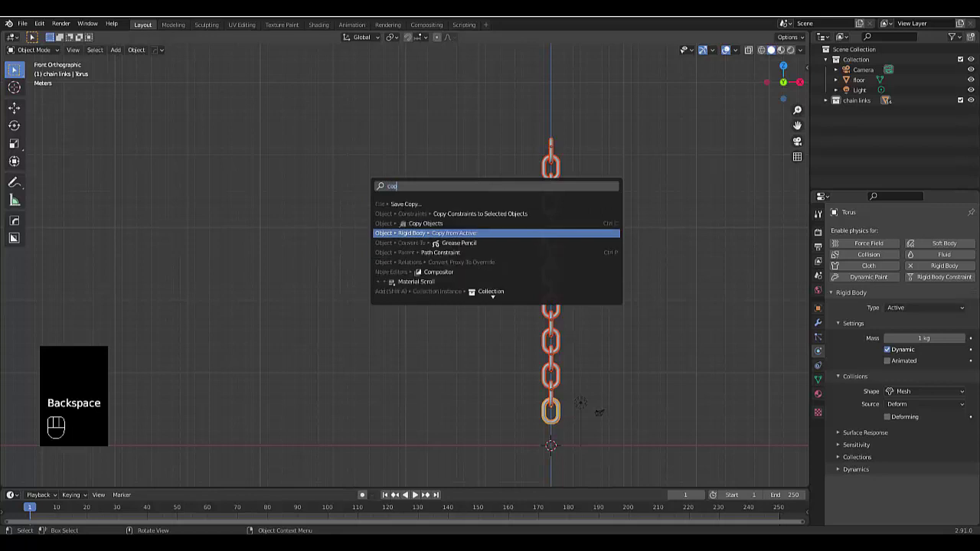
{"action": "type", "text": "y from active"}
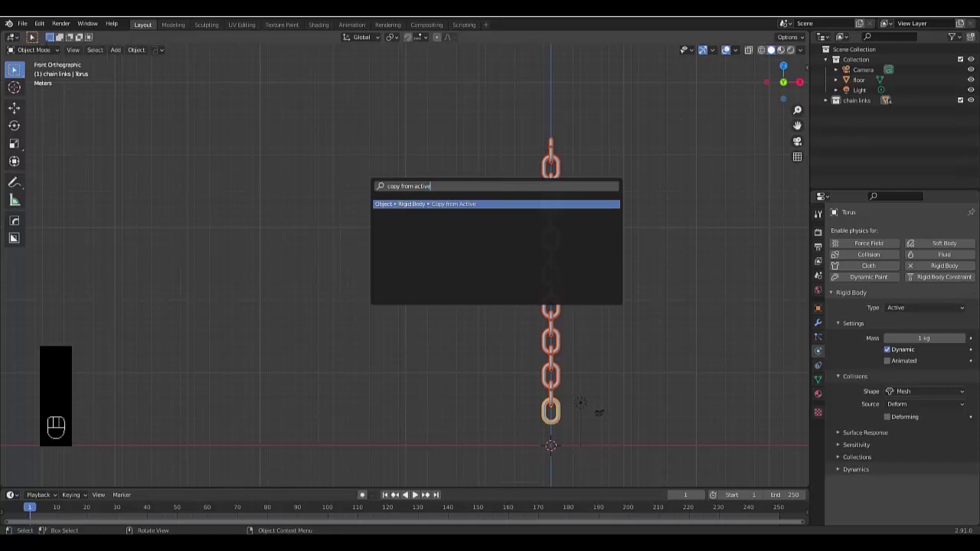
{"action": "left_click", "coordinate": [137, 49]}
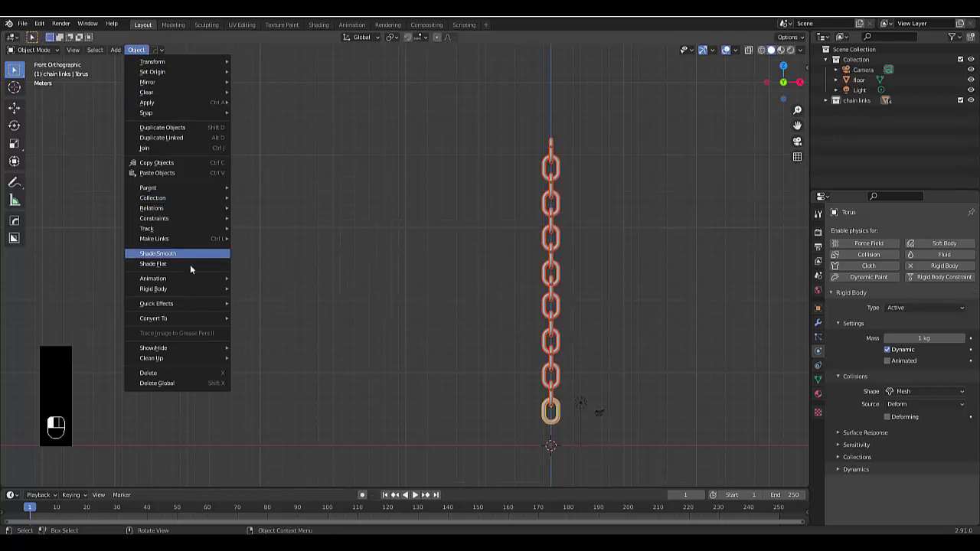
{"action": "mouse_move", "coordinate": [196, 284]}
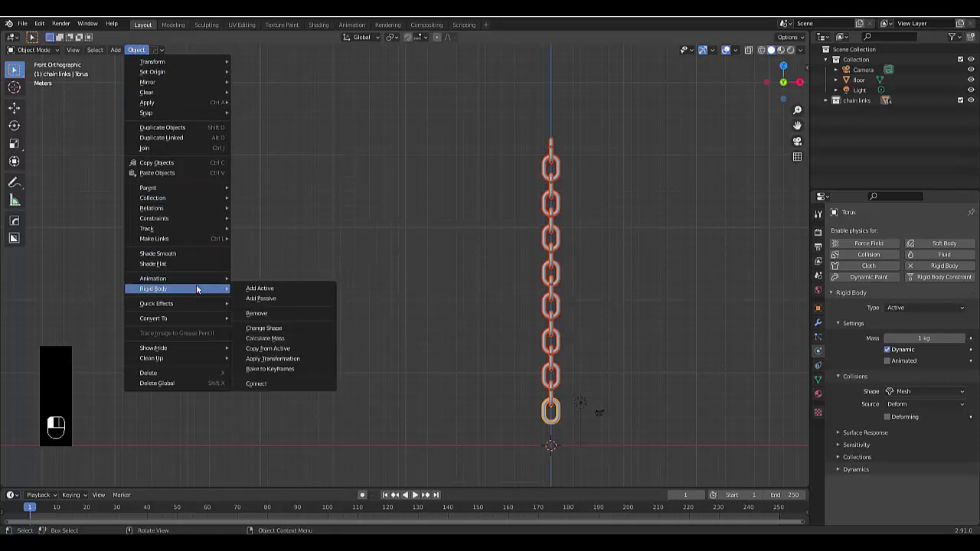
{"action": "left_click", "coordinate": [310, 348]}
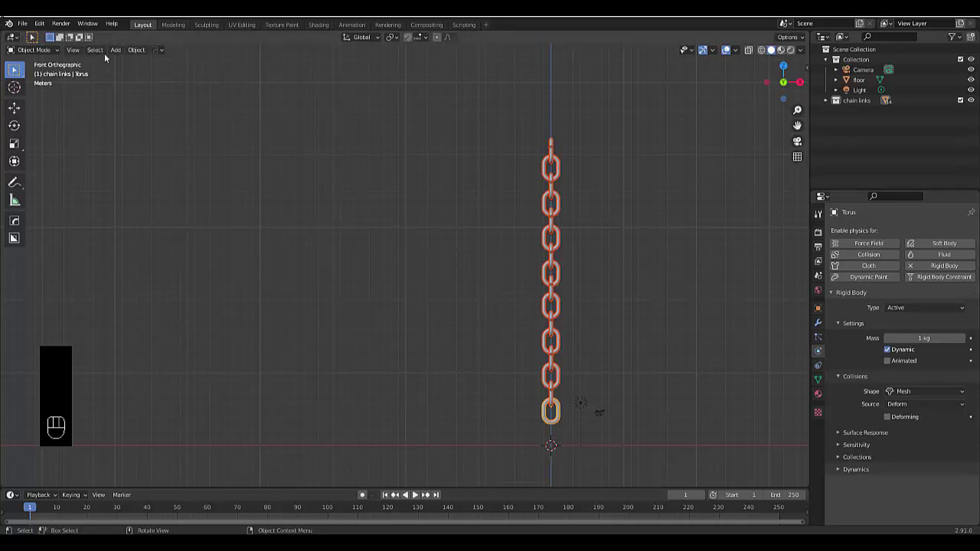
{"action": "left_click", "coordinate": [137, 50]}
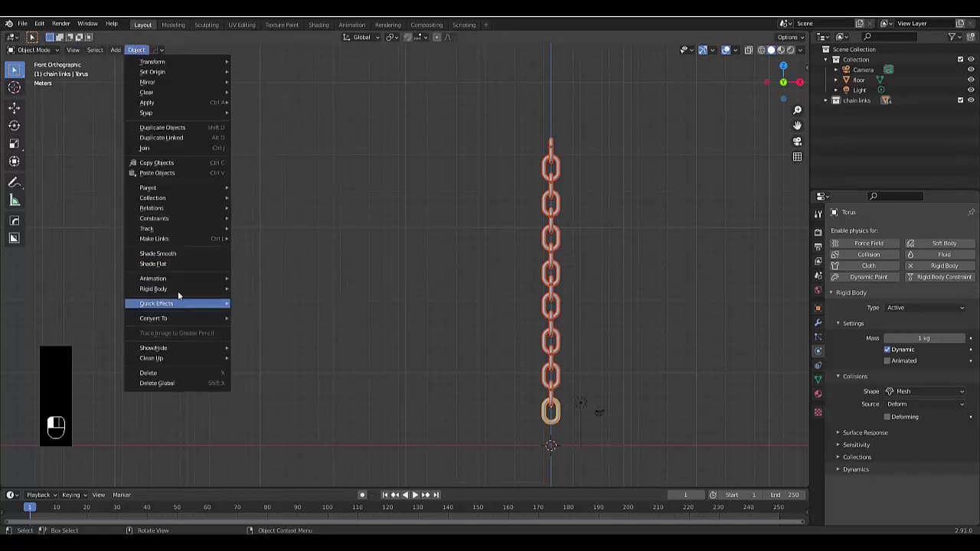
{"action": "mouse_move", "coordinate": [180, 291]}
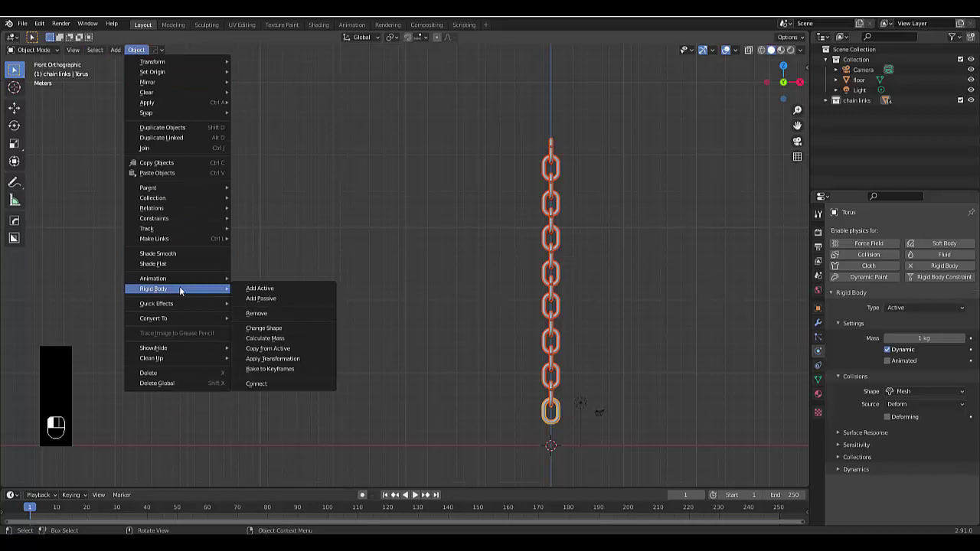
{"action": "left_click", "coordinate": [294, 349]}
Check the Rigid Body settings on individual links above the lowest one.
{"action": "scroll", "coordinate": [603, 448], "scroll_direction": "up", "scroll_amount": 3}
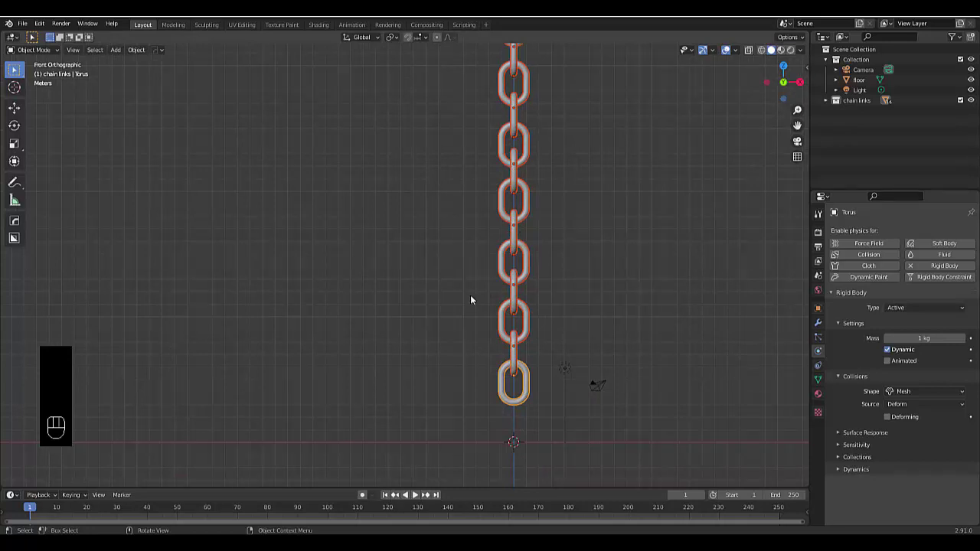
{"action": "left_click", "coordinate": [559, 327]}
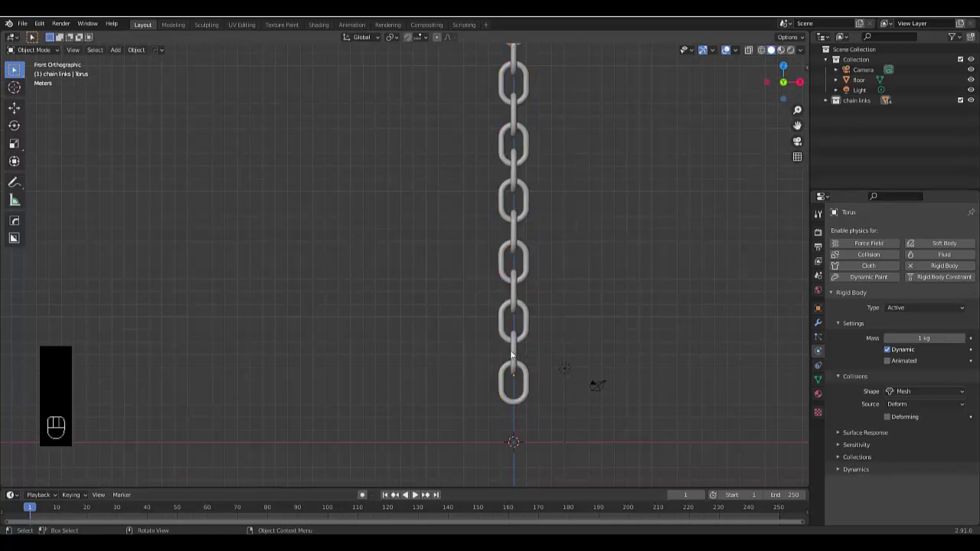
{"action": "left_click", "coordinate": [512, 354]}
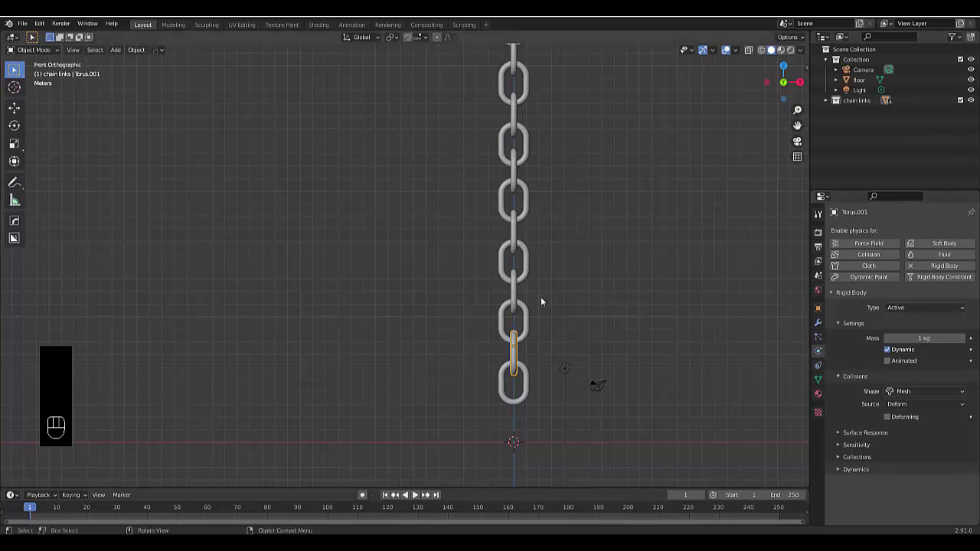
{"action": "left_click", "coordinate": [512, 293]}
{"action": "left_click", "coordinate": [552, 216]}
Play the simulation to watch the chain fall onto the floor, and stop playback once it has piled up.
{"action": "scroll", "coordinate": [552, 212], "scroll_direction": "down", "scroll_amount": 4}
{"action": "middle_click_drag", "start_coordinate": [575, 345], "coordinate": [598, 200]}
{"action": "scroll", "coordinate": [509, 276], "scroll_direction": "up", "scroll_amount": 2}
{"action": "scroll", "coordinate": [512, 307], "scroll_direction": "down", "scroll_amount": 4}
{"action": "key", "text": "space"}
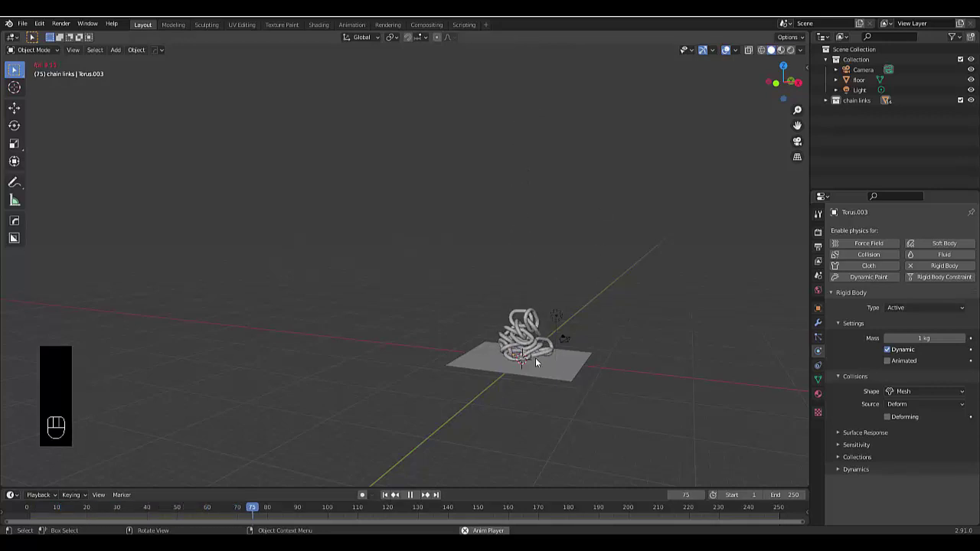
{"action": "scroll", "coordinate": [485, 384], "scroll_direction": "up", "scroll_amount": 3}
{"action": "scroll", "coordinate": [465, 387], "scroll_direction": "up", "scroll_amount": 2}
{"action": "middle_click_drag", "start_coordinate": [465, 387], "coordinate": [417, 413]}
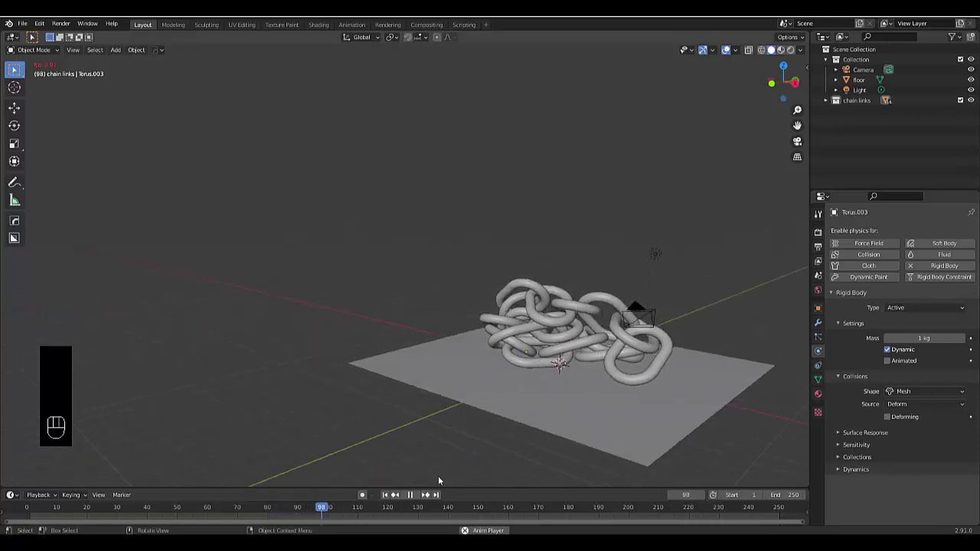
{"action": "key", "text": "space"}
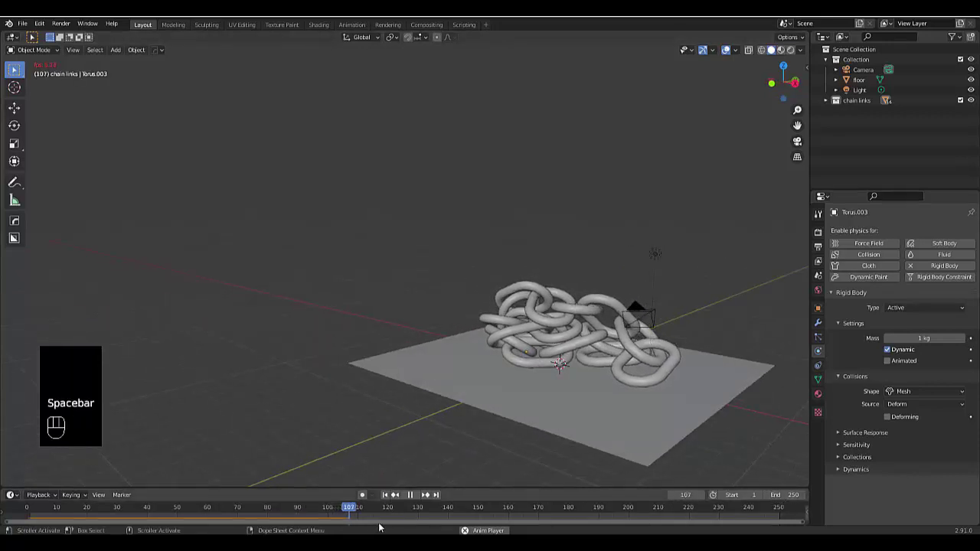
{"action": "left_click", "coordinate": [410, 494]}
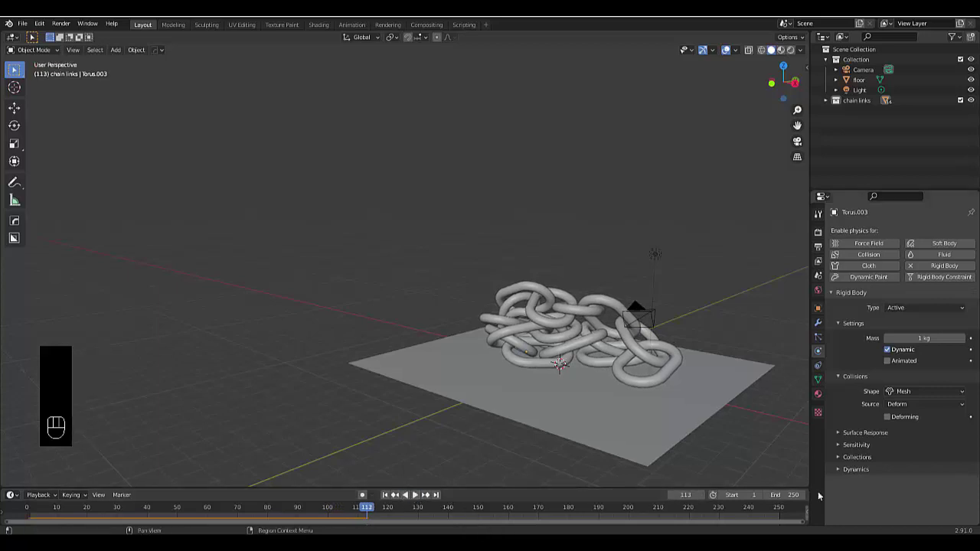
Set the animation's end frame to 100 and replay the chain simulation.
{"action": "type", "text": "100"}
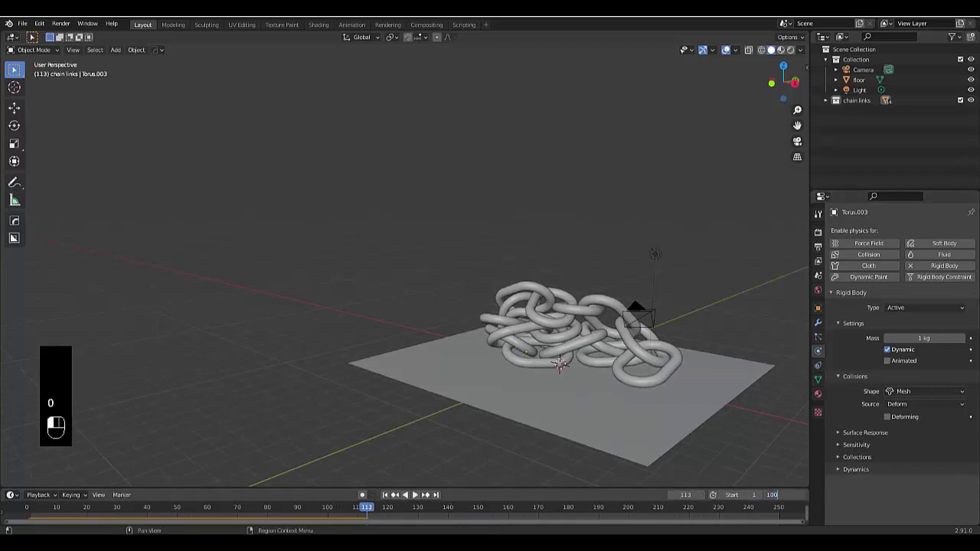
{"action": "key", "text": "Return"}
{"action": "key", "text": "space"}
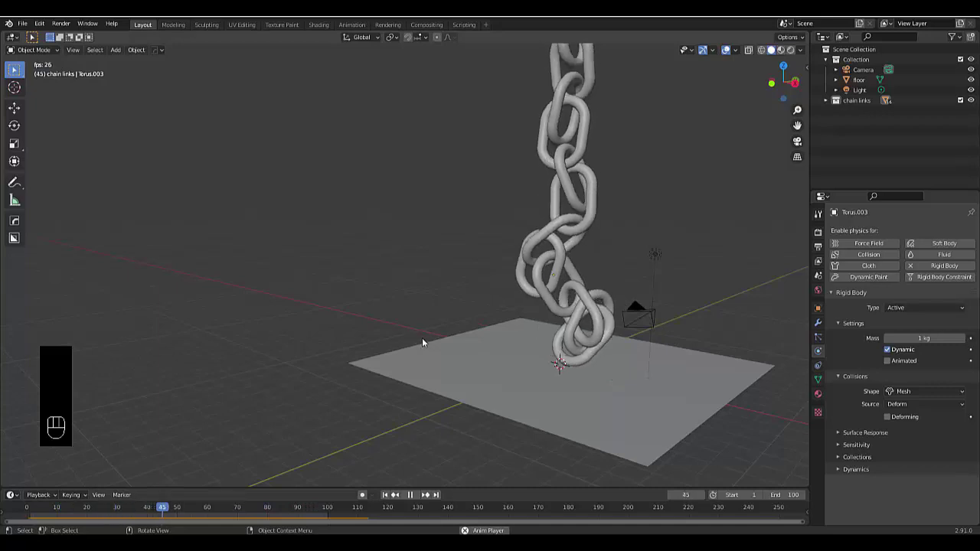
{"action": "middle_click_drag", "start_coordinate": [422, 338], "coordinate": [491, 314]}
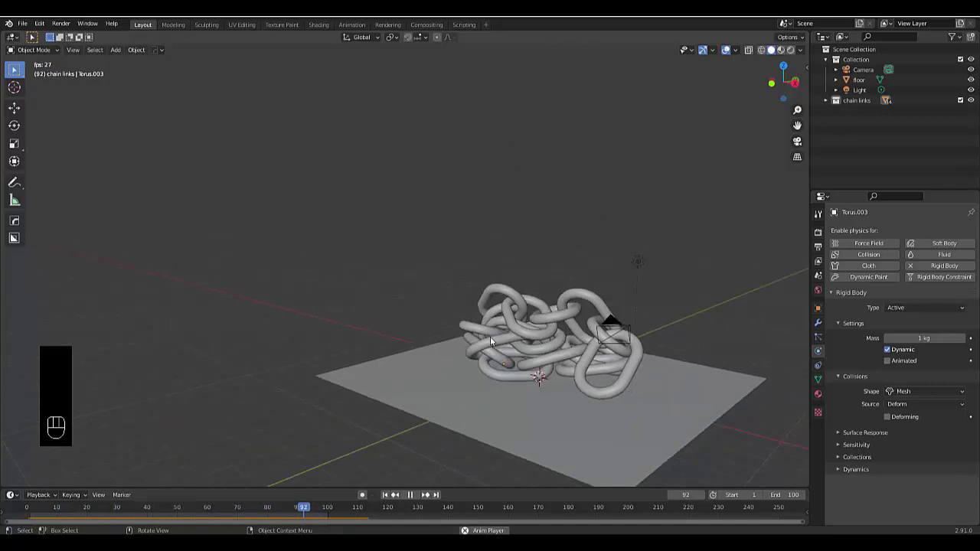